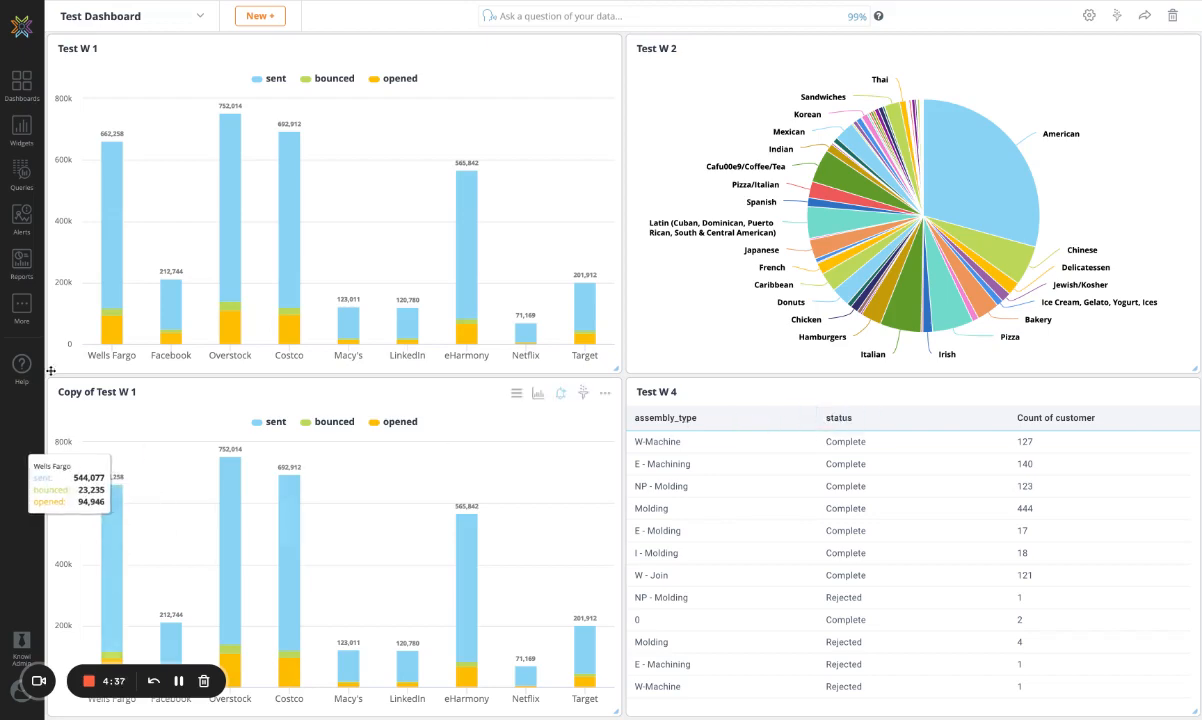
# Start a new MongoDB data source from the queries and data sources area
pyautogui.click(21, 173)
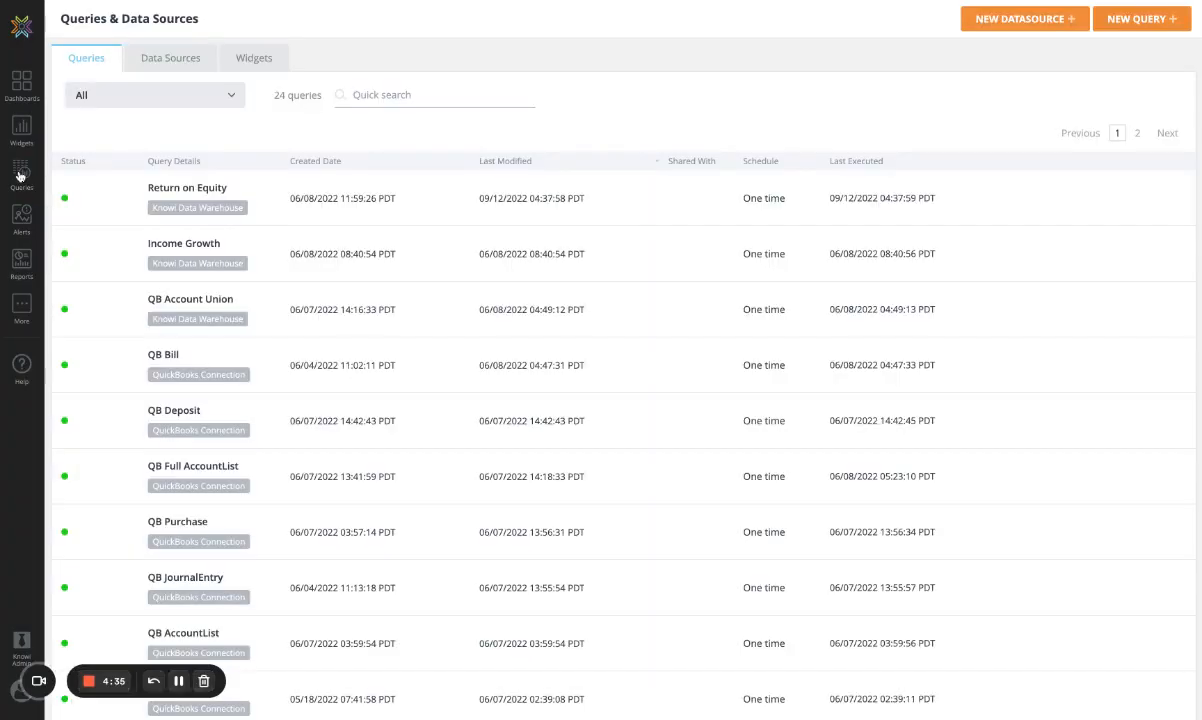
pyautogui.click(1006, 20)
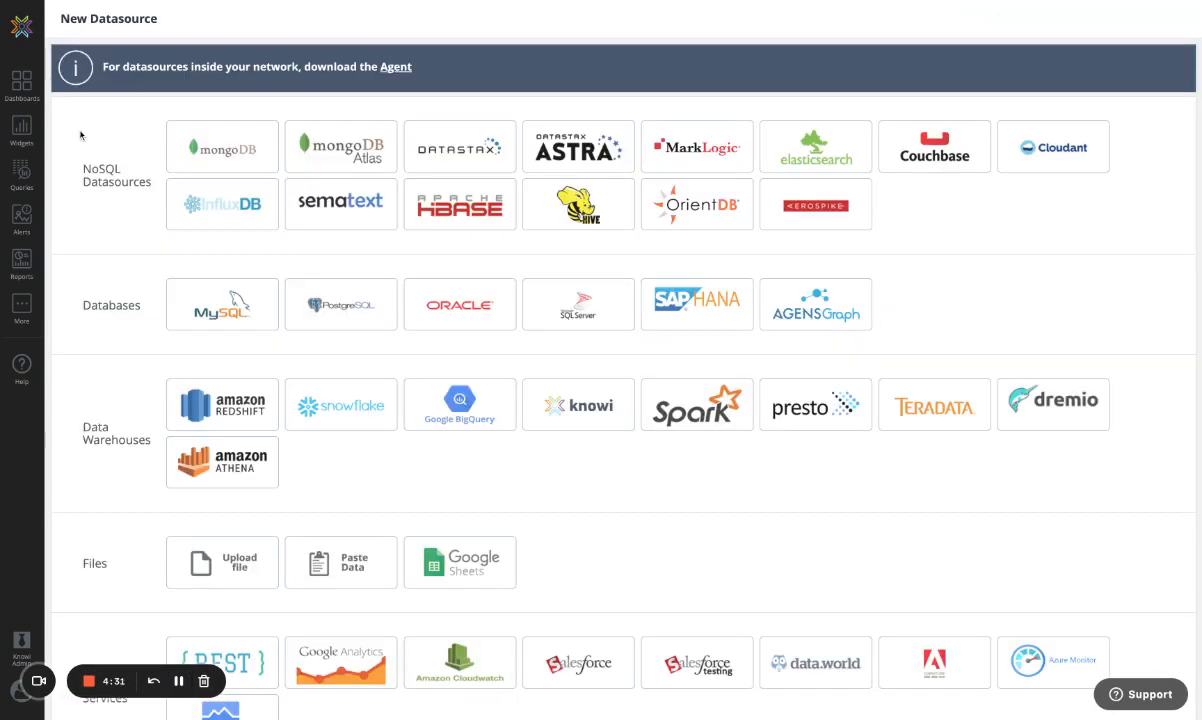
pyautogui.scroll(-2, 76, 185)
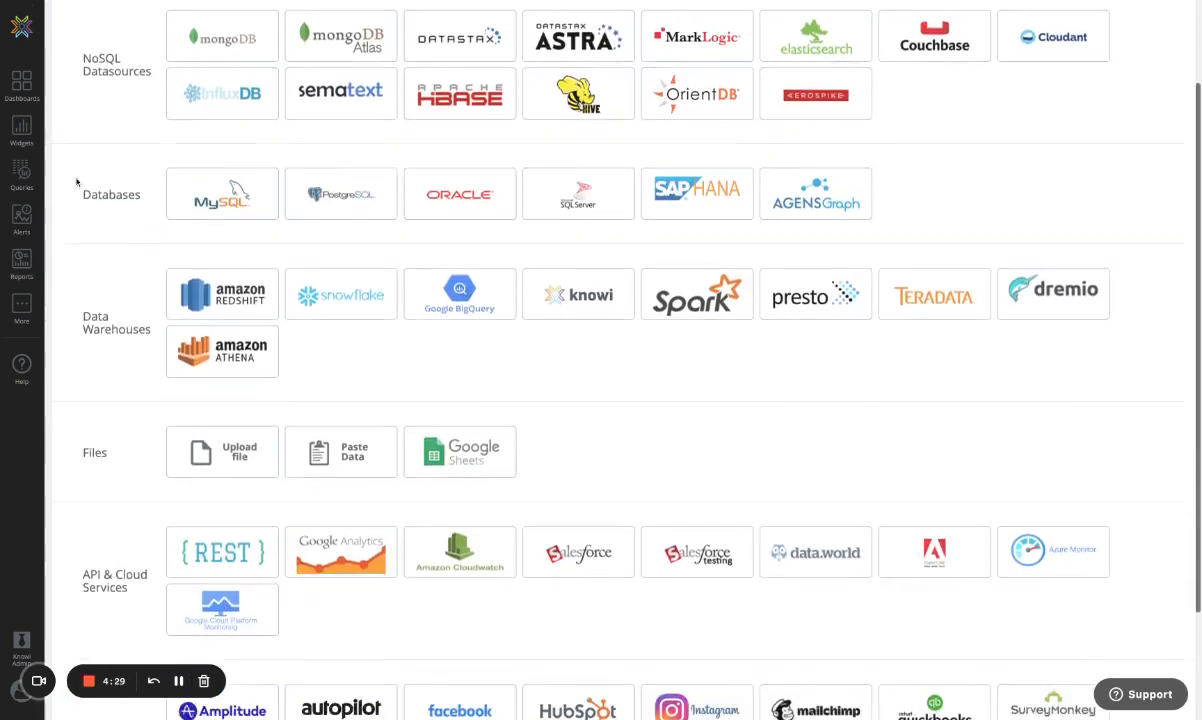
pyautogui.scroll(2, 76, 185)
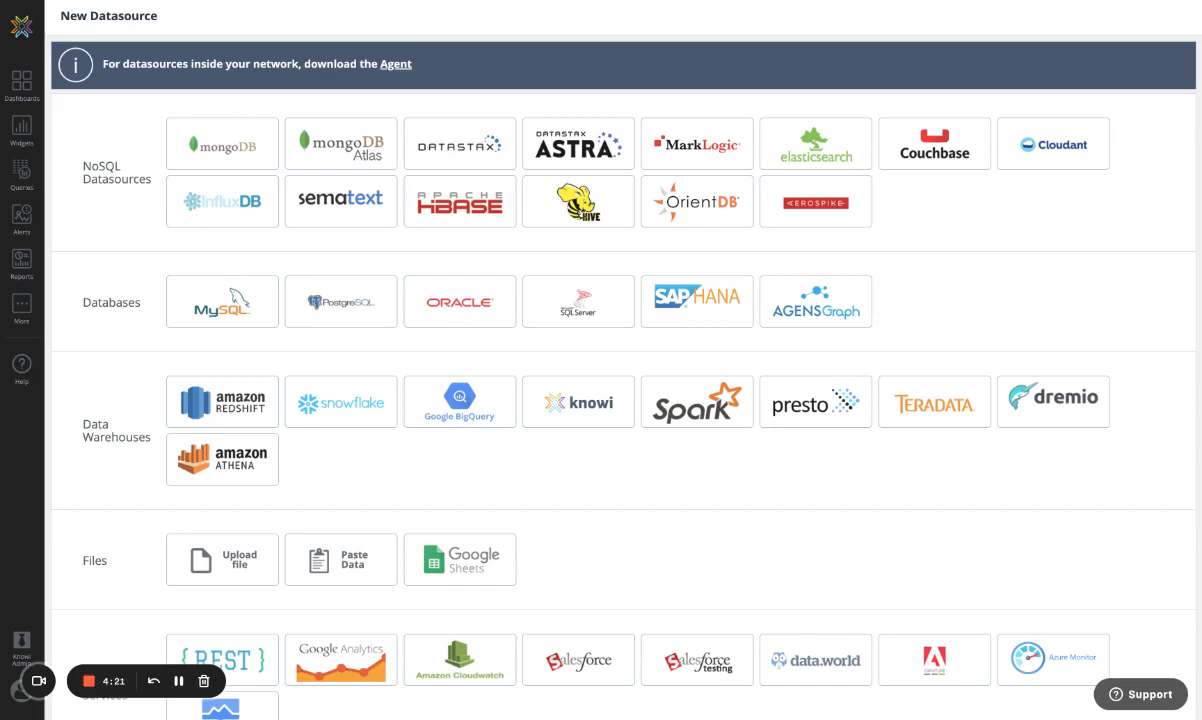
pyautogui.click(196, 143)
# Name the data source "Mongo - Video Training" and save it after testing the connection
pyautogui.doubleClick(207, 189)
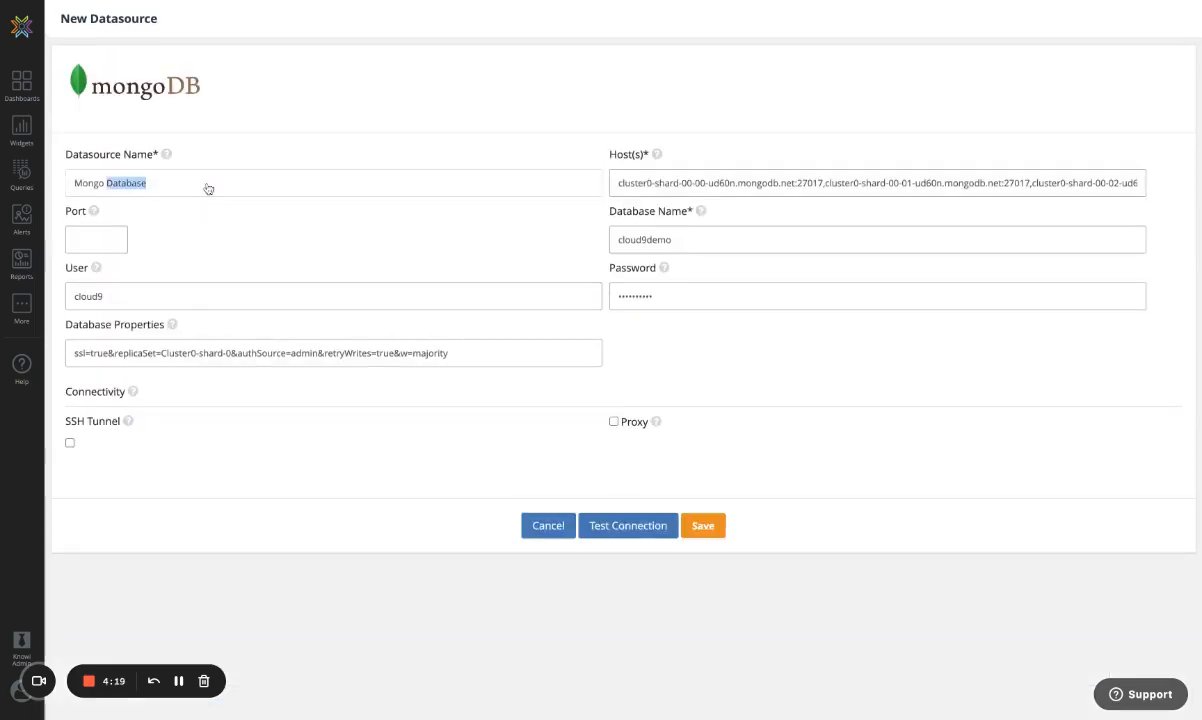
pyautogui.tripleClick(207, 189)
pyautogui.write('Mongo - Video Training')
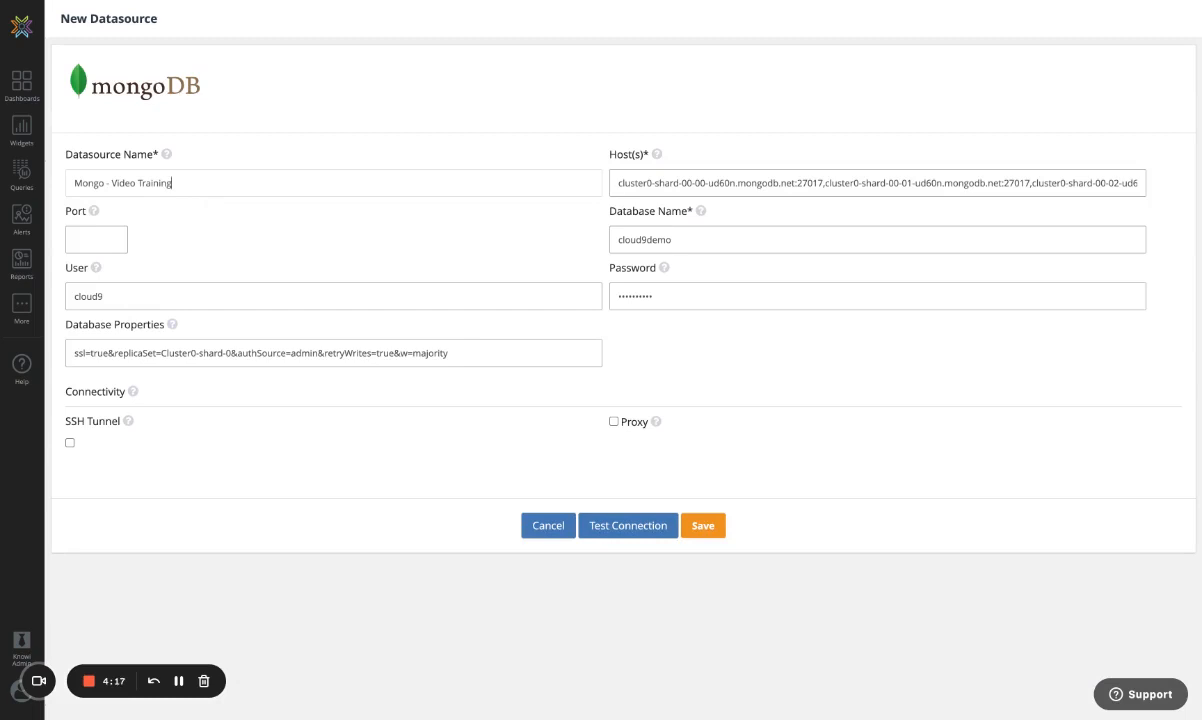
pyautogui.click(630, 528)
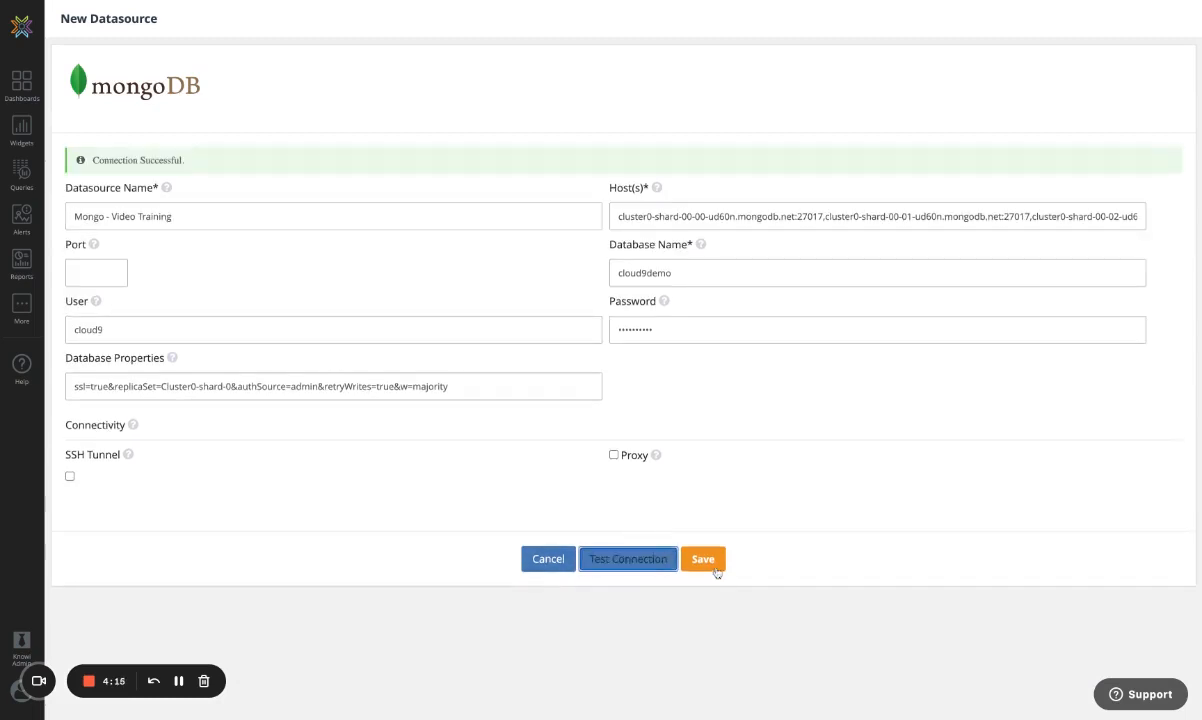
pyautogui.click(709, 562)
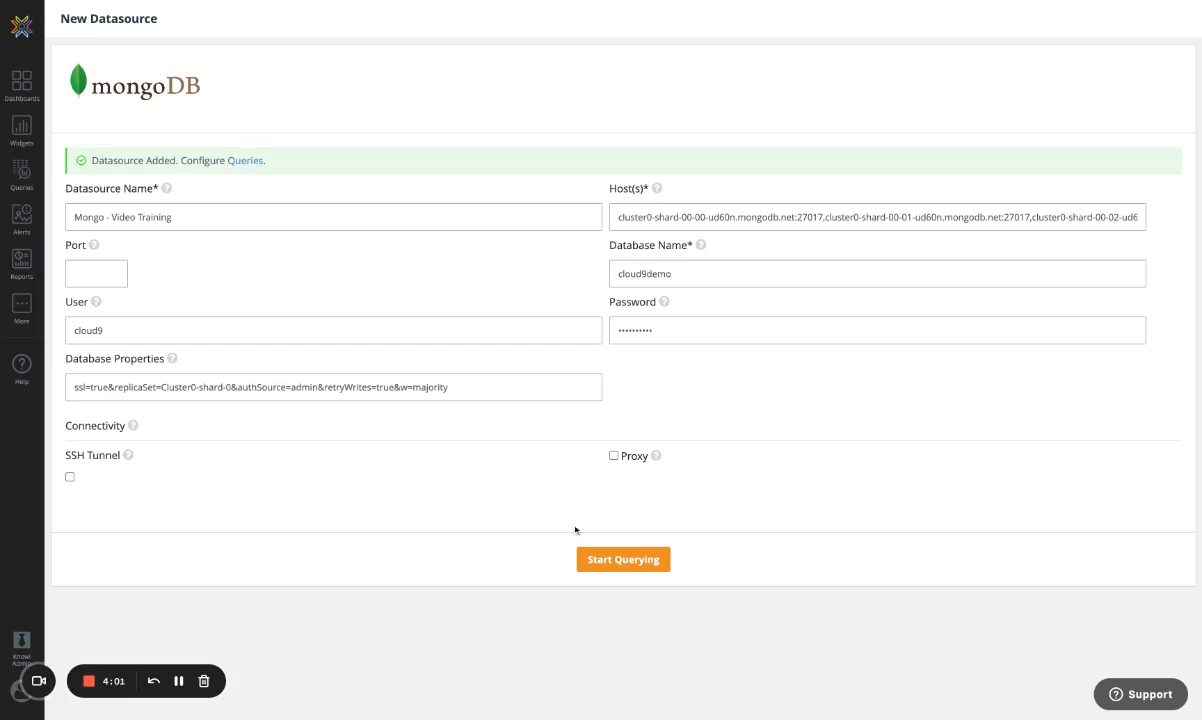
# Start querying the new data source and expand the restaurants collection to show its fields
pyautogui.click(629, 566)
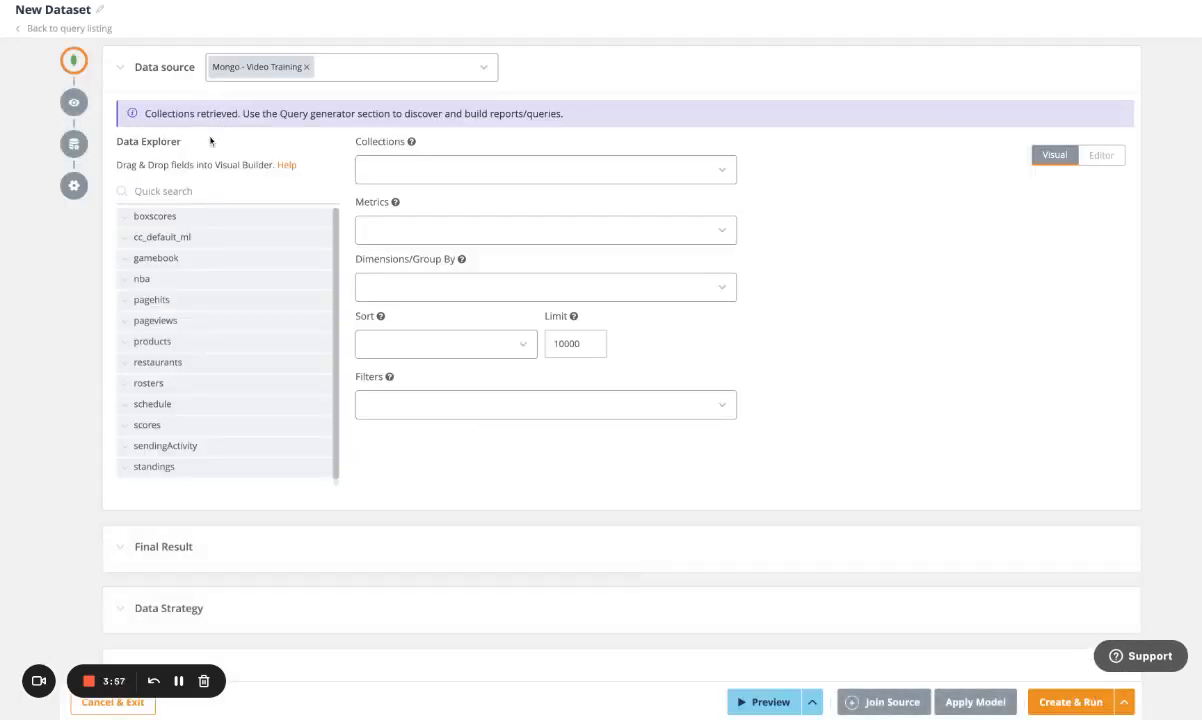
pyautogui.scroll(-1, 217, 408)
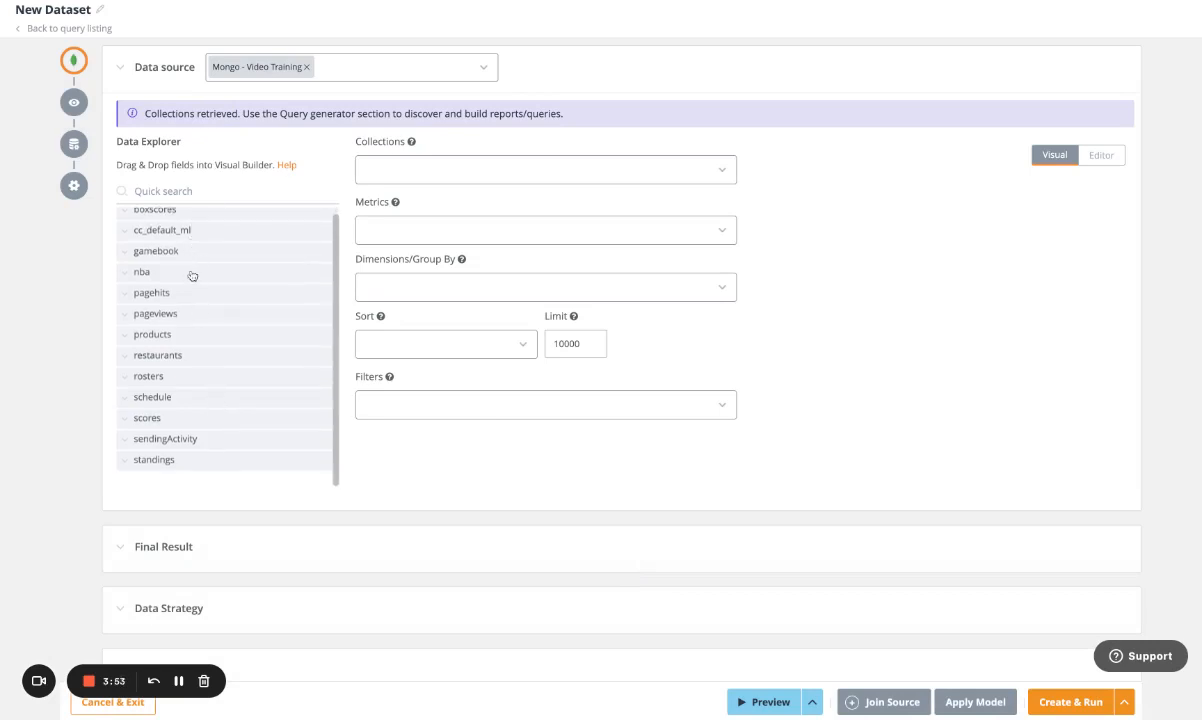
pyautogui.click(177, 355)
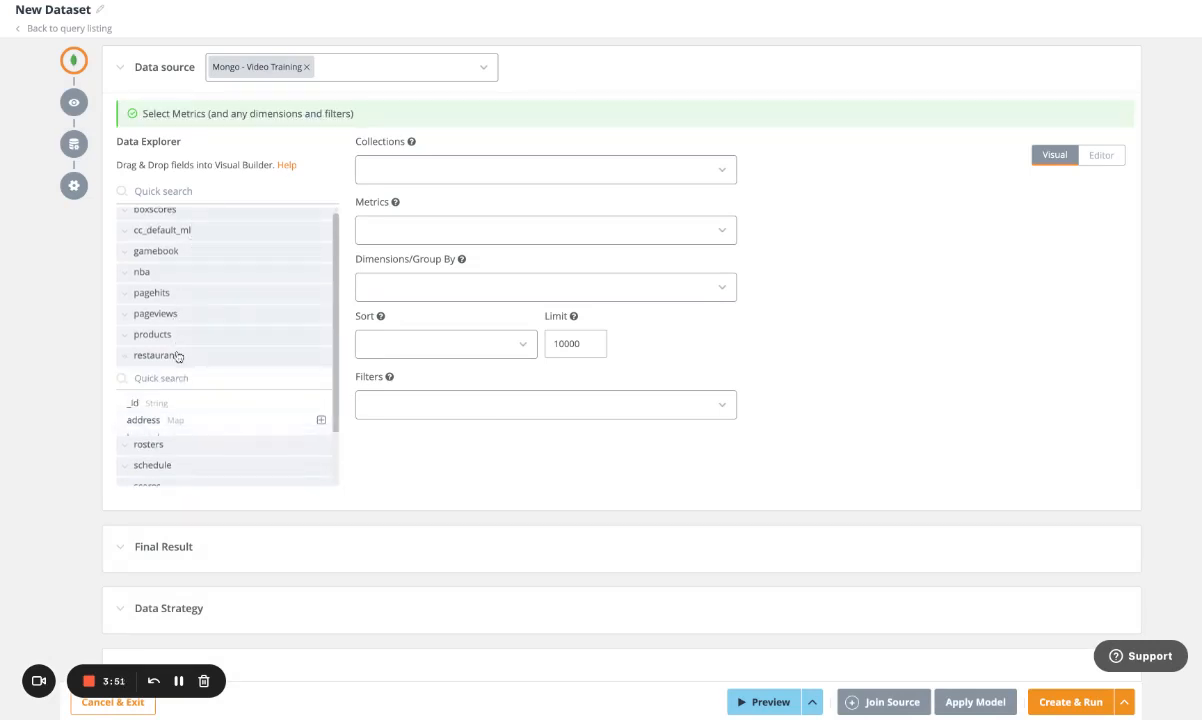
pyautogui.scroll(-3, 204, 402)
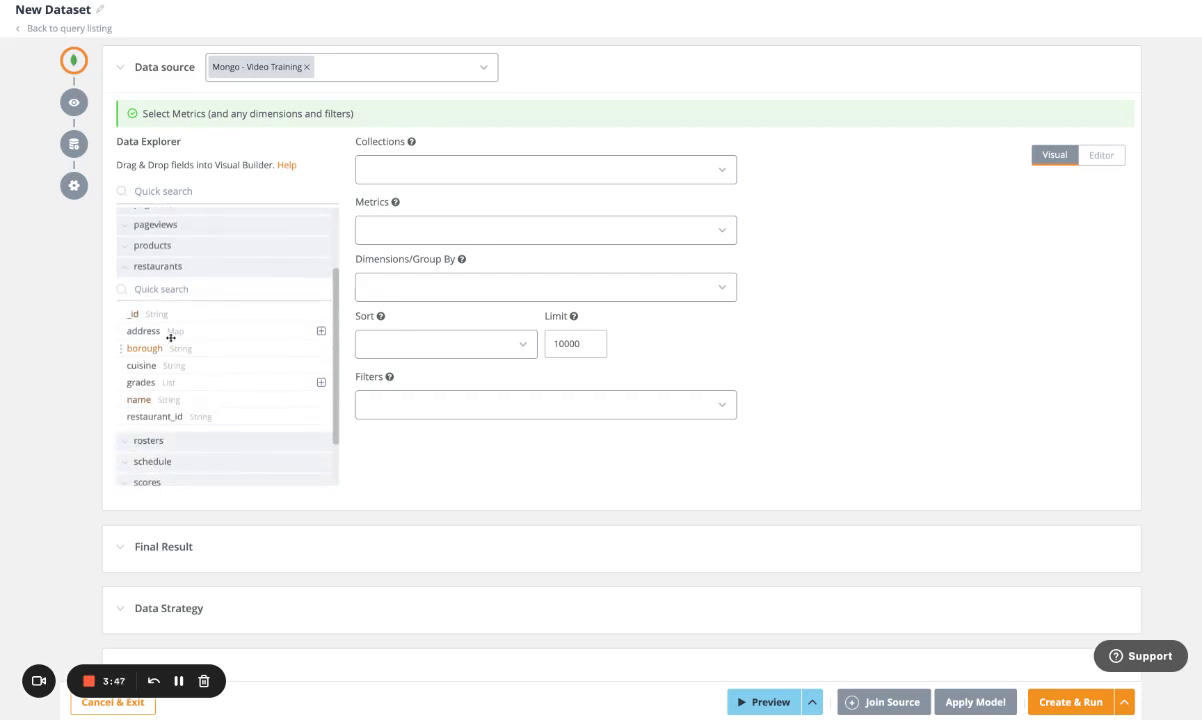
# Choose sendingActivity as the collection to query
pyautogui.click(455, 170)
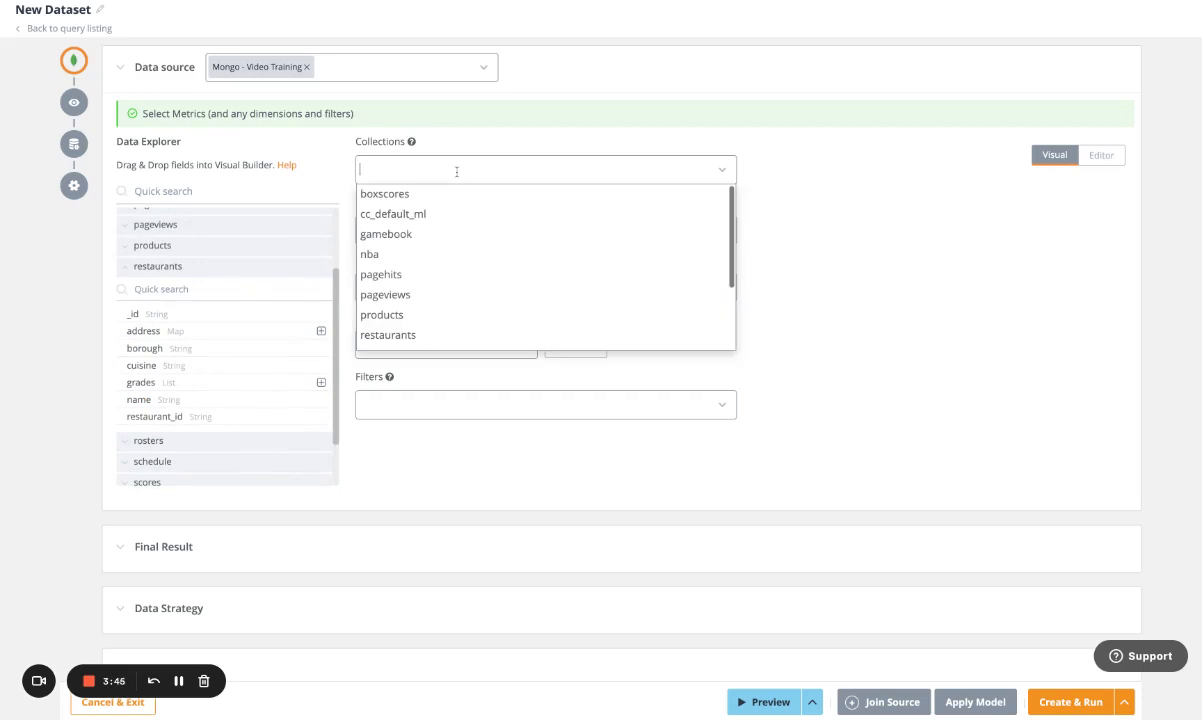
pyautogui.scroll(-2, 456, 295)
pyautogui.click(448, 320)
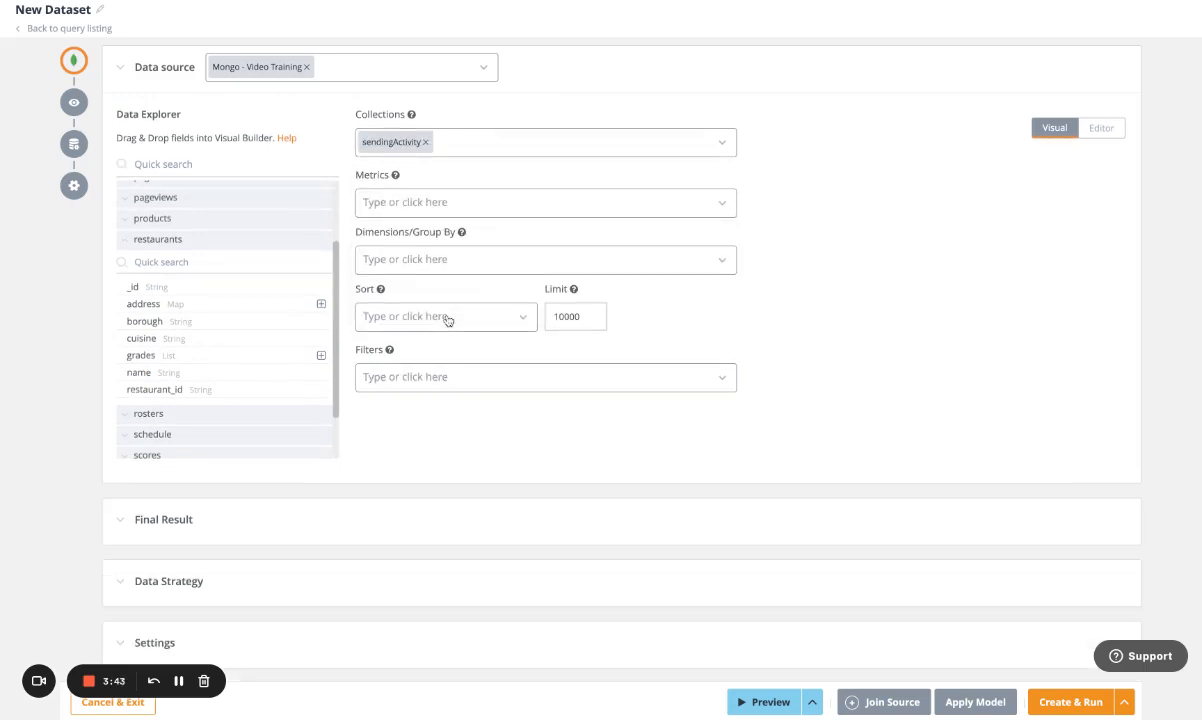
pyautogui.click(500, 201)
pyautogui.scroll(-3, 507, 340)
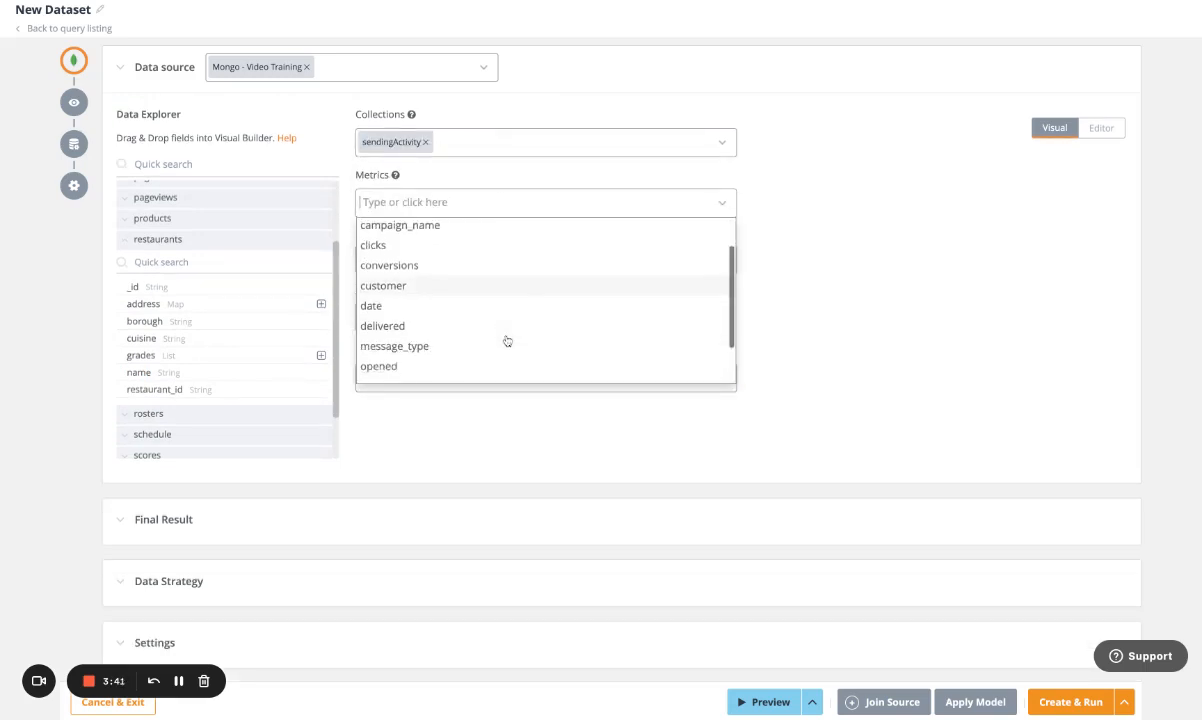
pyautogui.scroll(3, 507, 341)
pyautogui.click(898, 216)
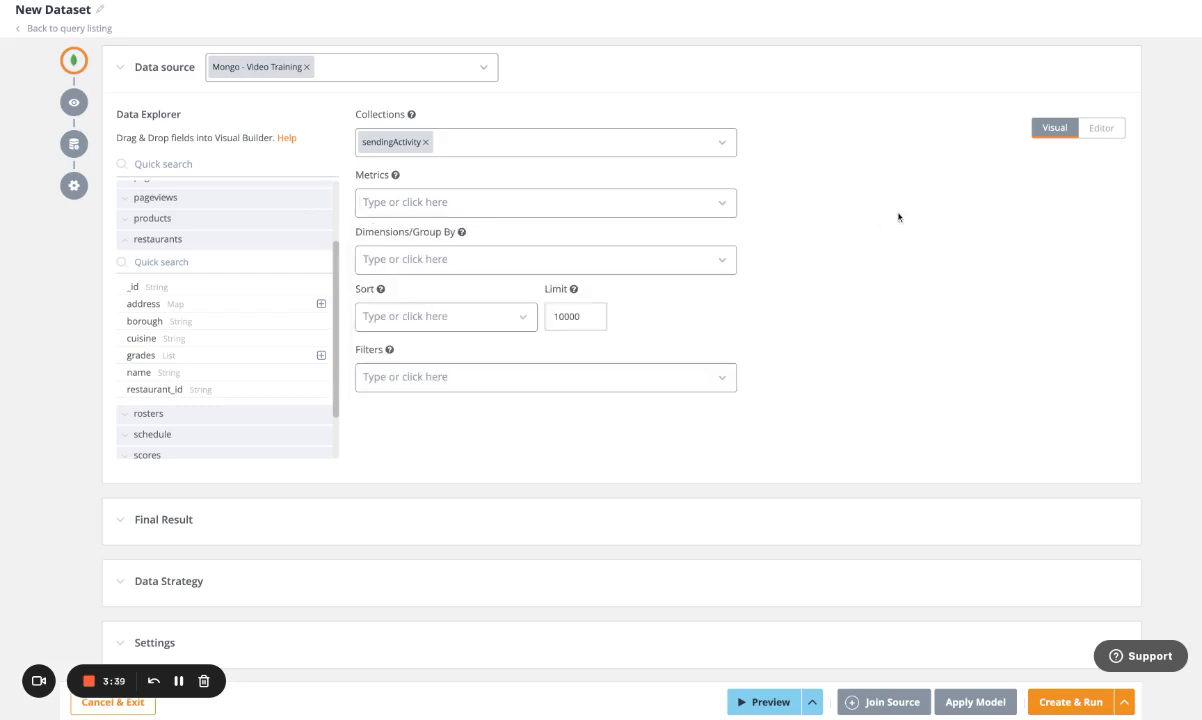
# Preview the sendingActivity query data and switch the query from the visual builder to the code editor
pyautogui.click(764, 702)
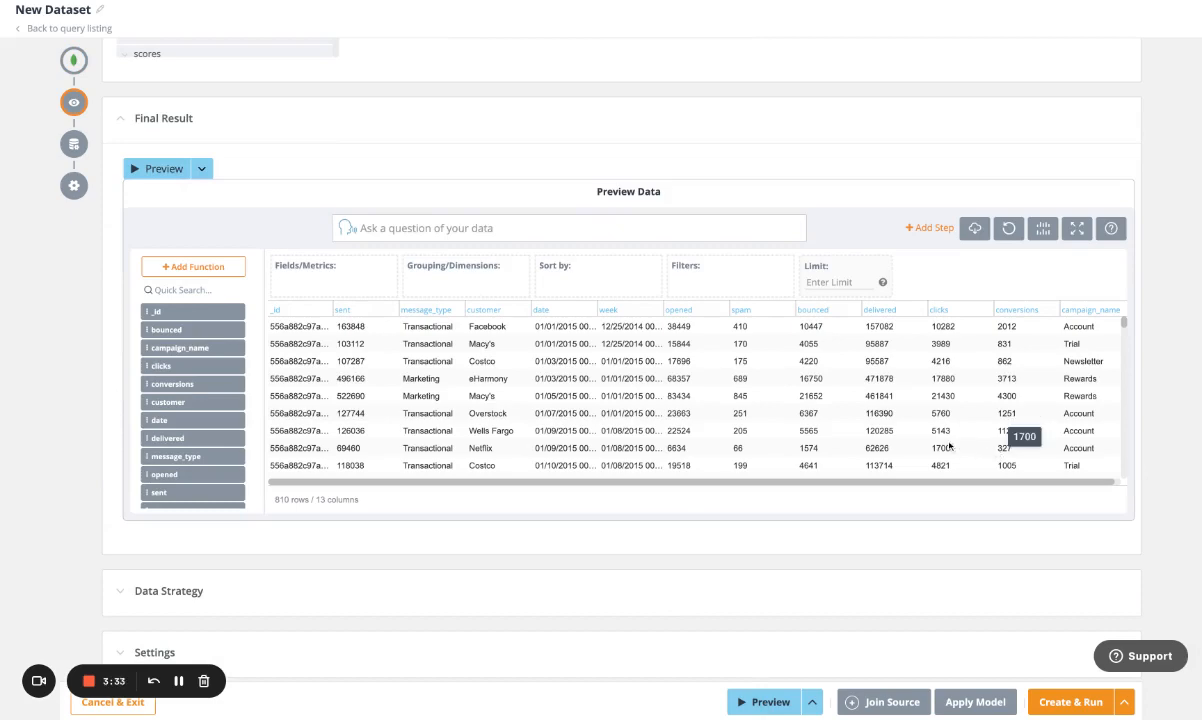
pyautogui.scroll(5, 949, 446)
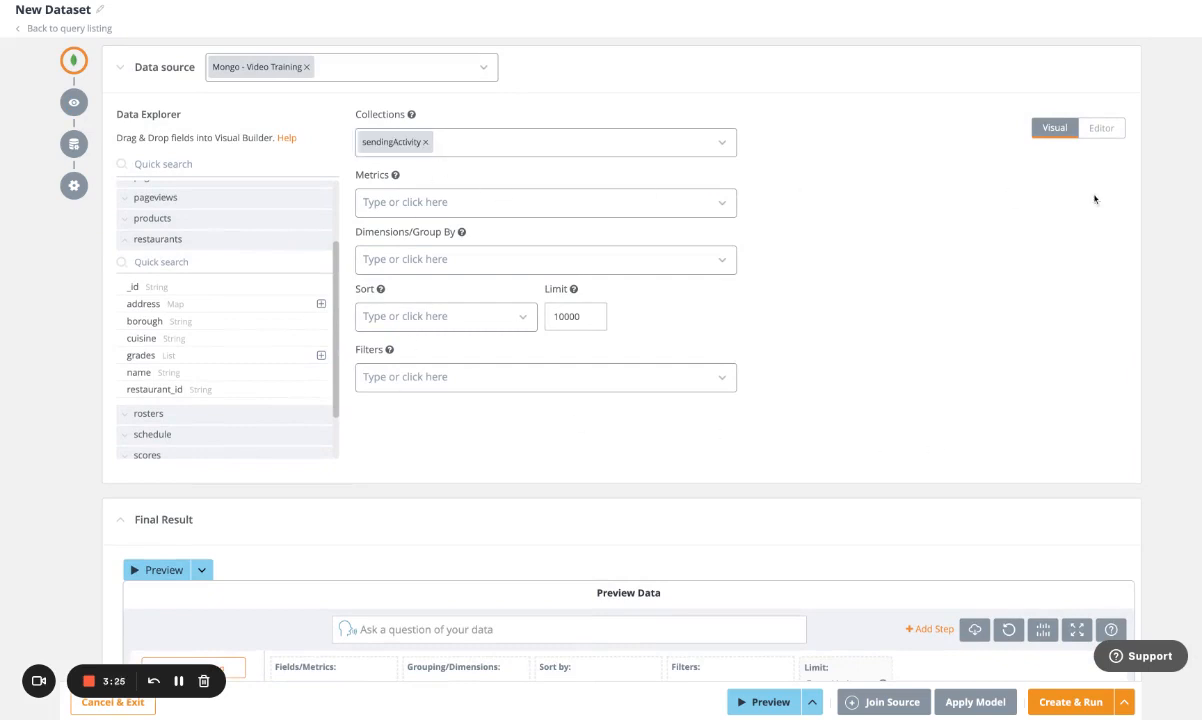
pyautogui.click(1101, 127)
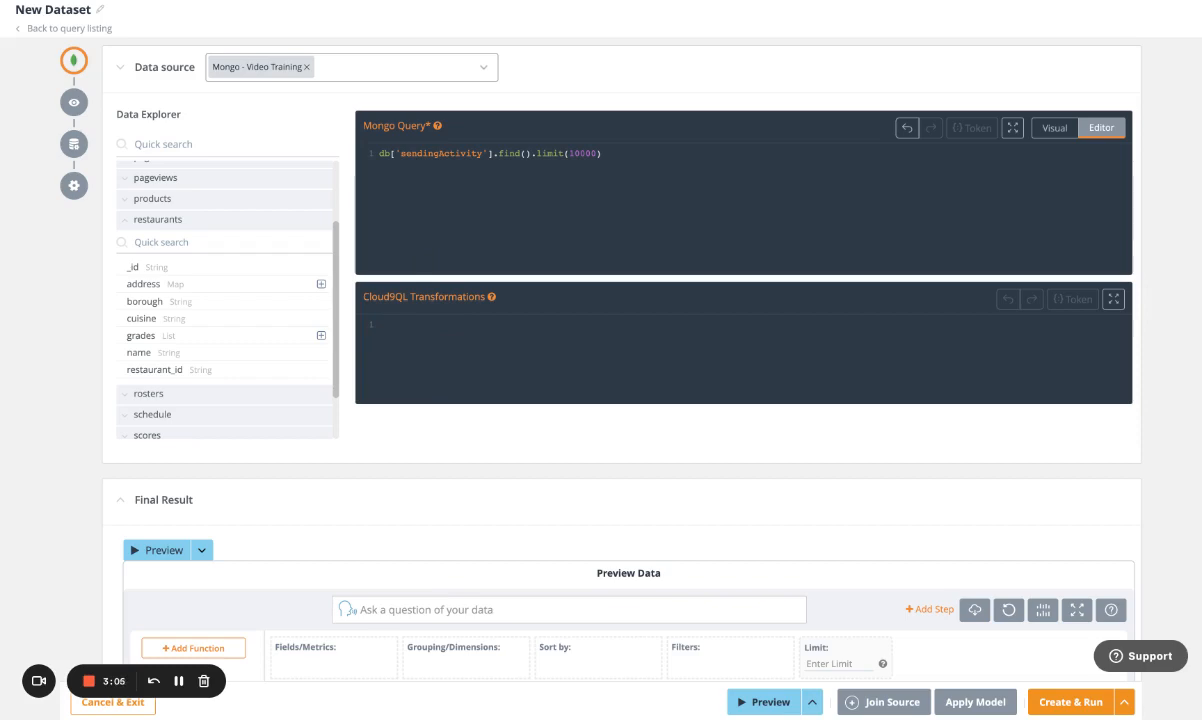
# Try the Direct Query data strategy with its cache enabled, and the Run Once strategy
pyautogui.scroll(-4, 483, 446)
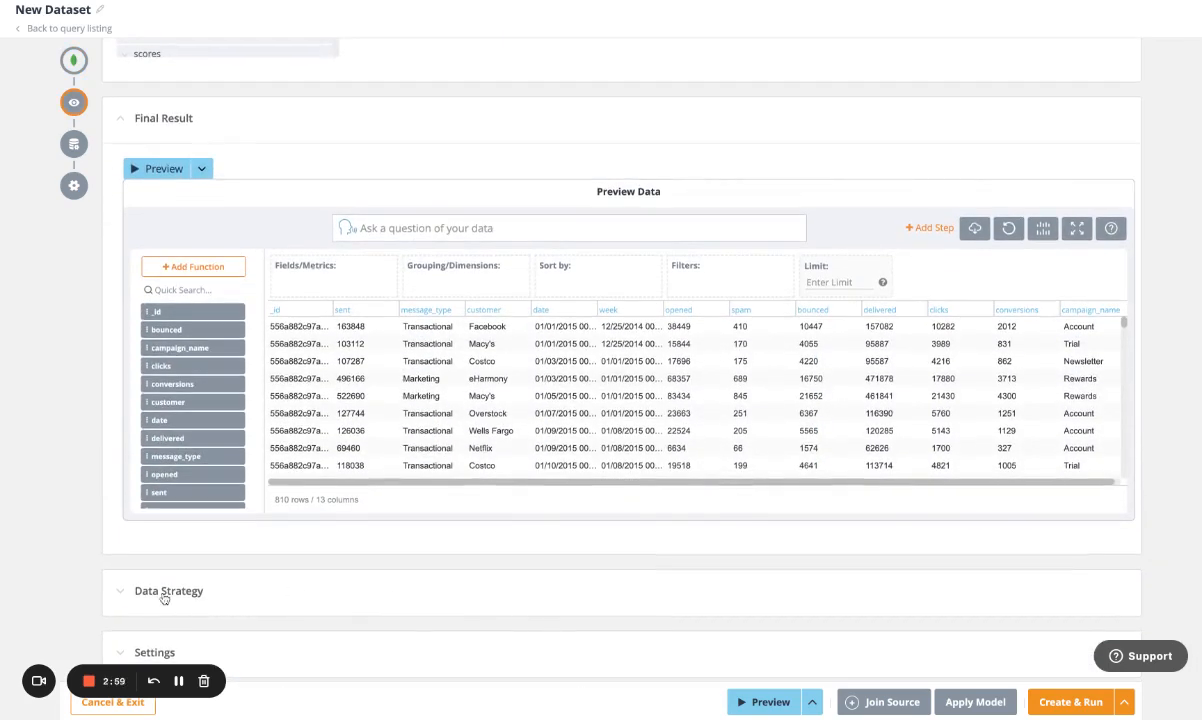
pyautogui.click(236, 598)
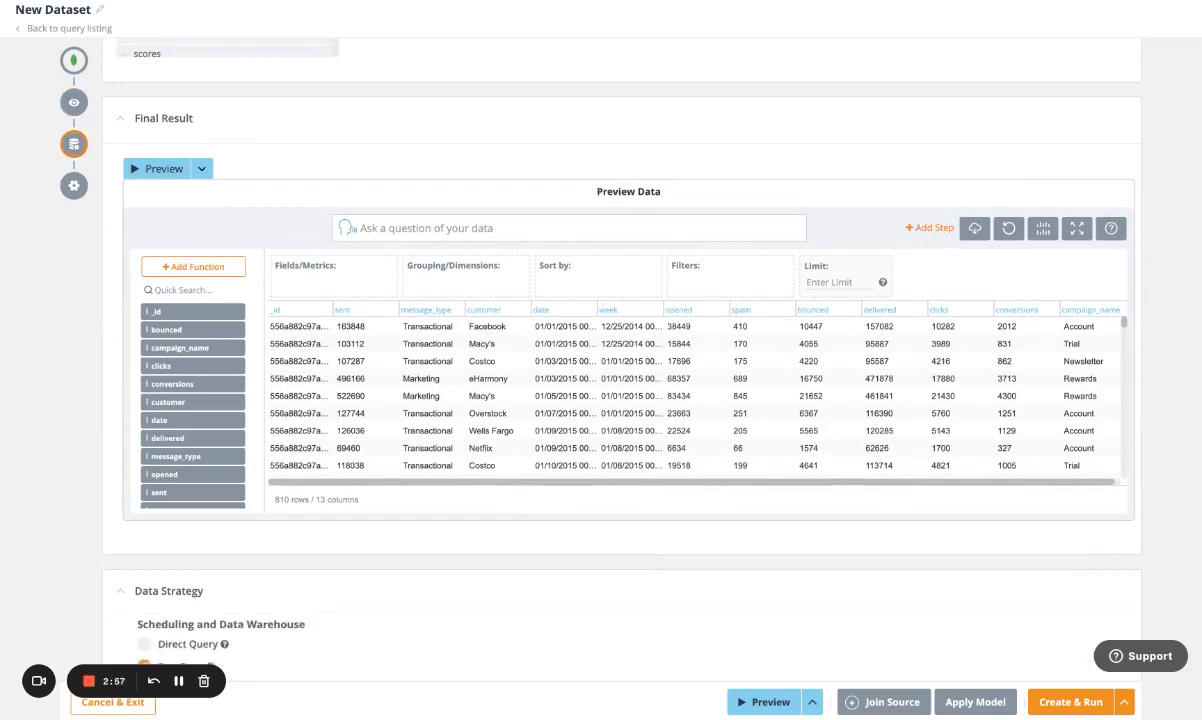
pyautogui.scroll(-2, 239, 604)
pyautogui.click(144, 440)
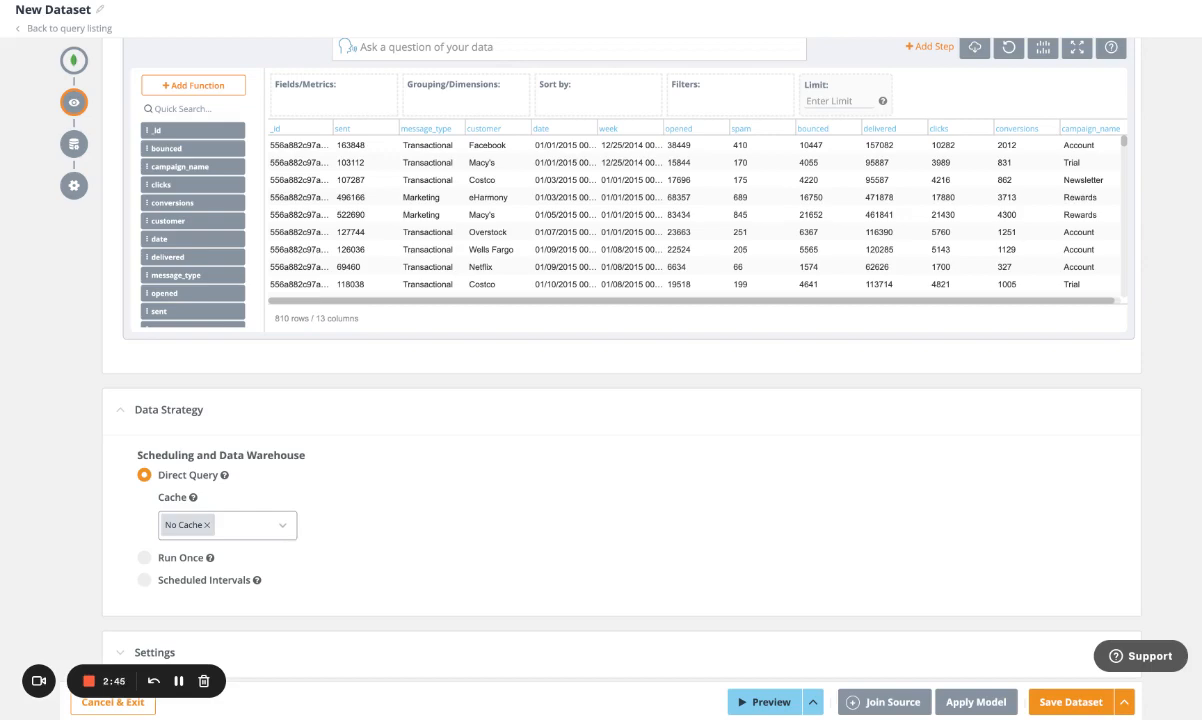
pyautogui.click(282, 525)
pyautogui.click(239, 550)
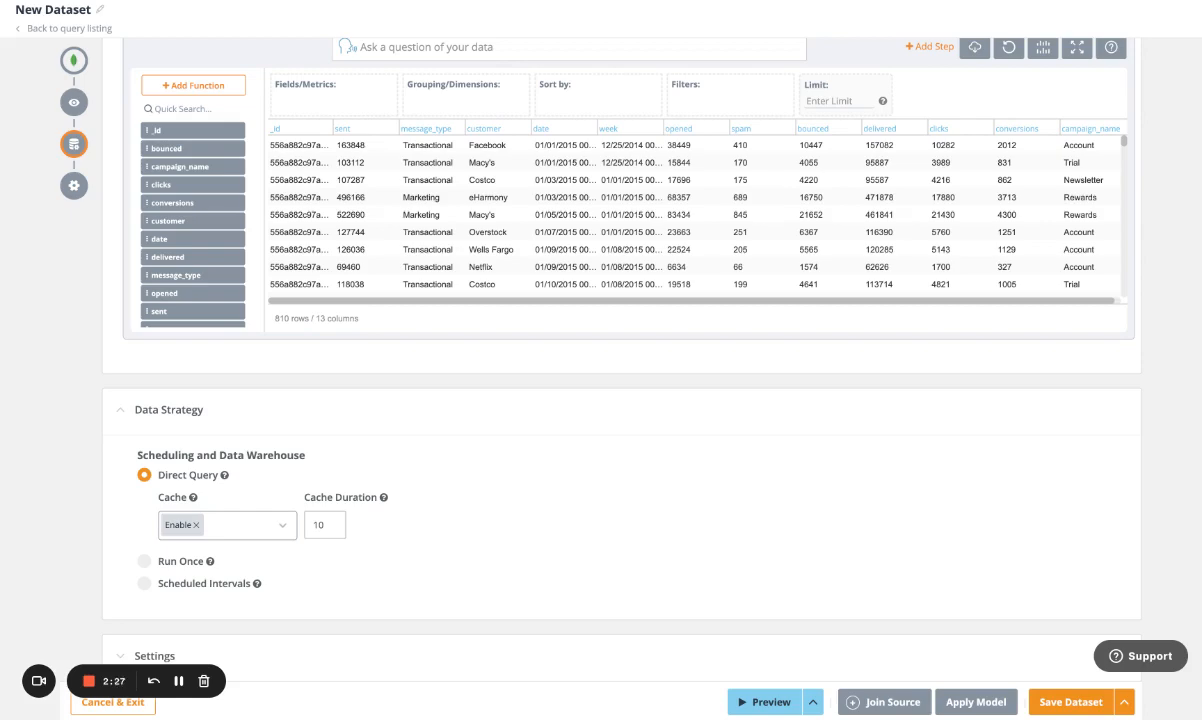
pyautogui.click(180, 567)
pyautogui.scroll(-1, 577, 523)
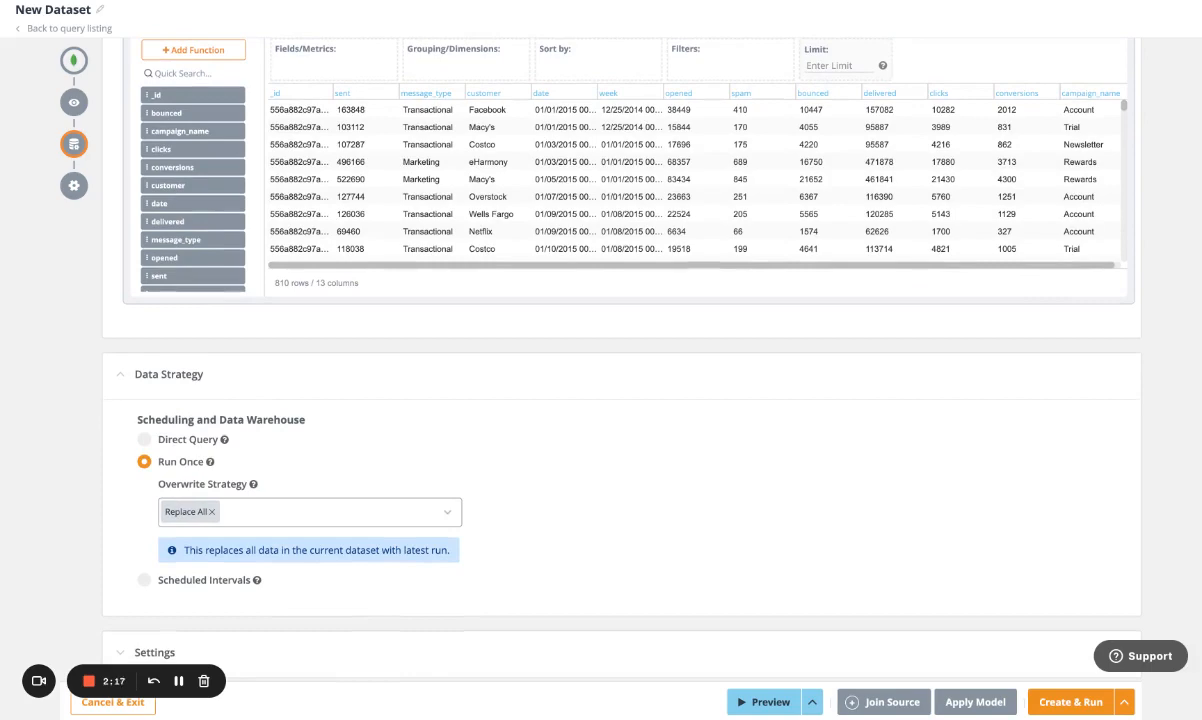
# Set the data strategy to Scheduled Intervals, updating every 1 day with the Replace All overwrite strategy
pyautogui.click(144, 580)
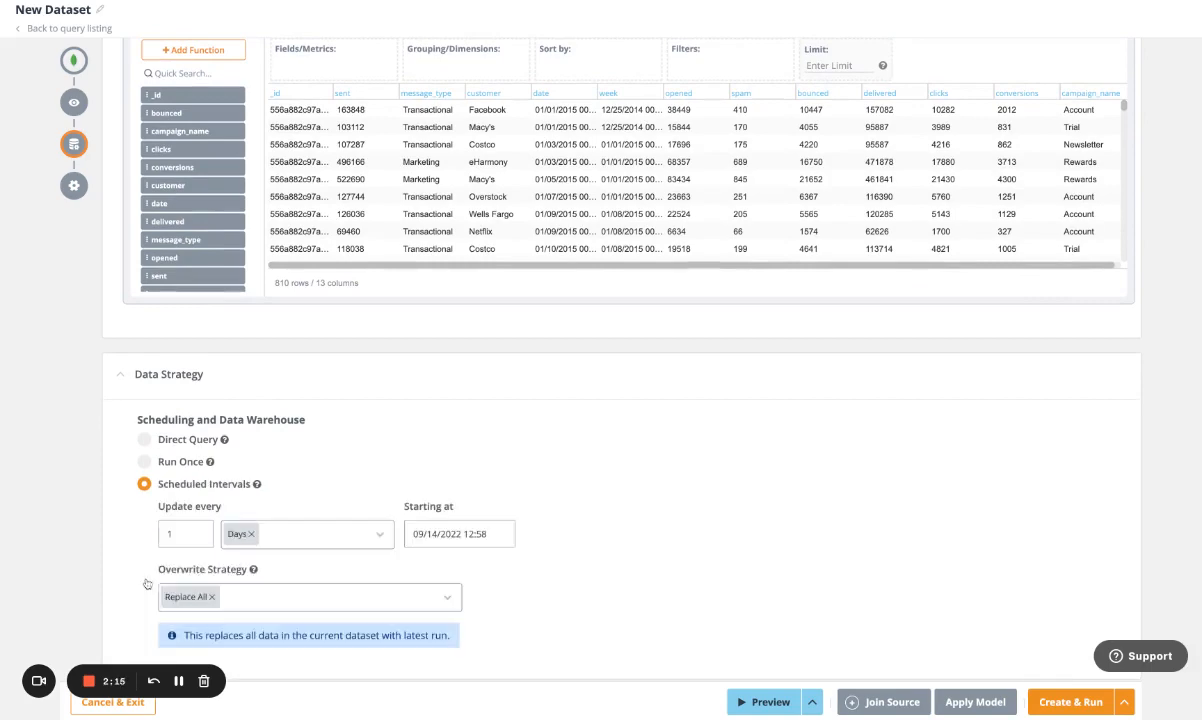
pyautogui.scroll(-1, 605, 567)
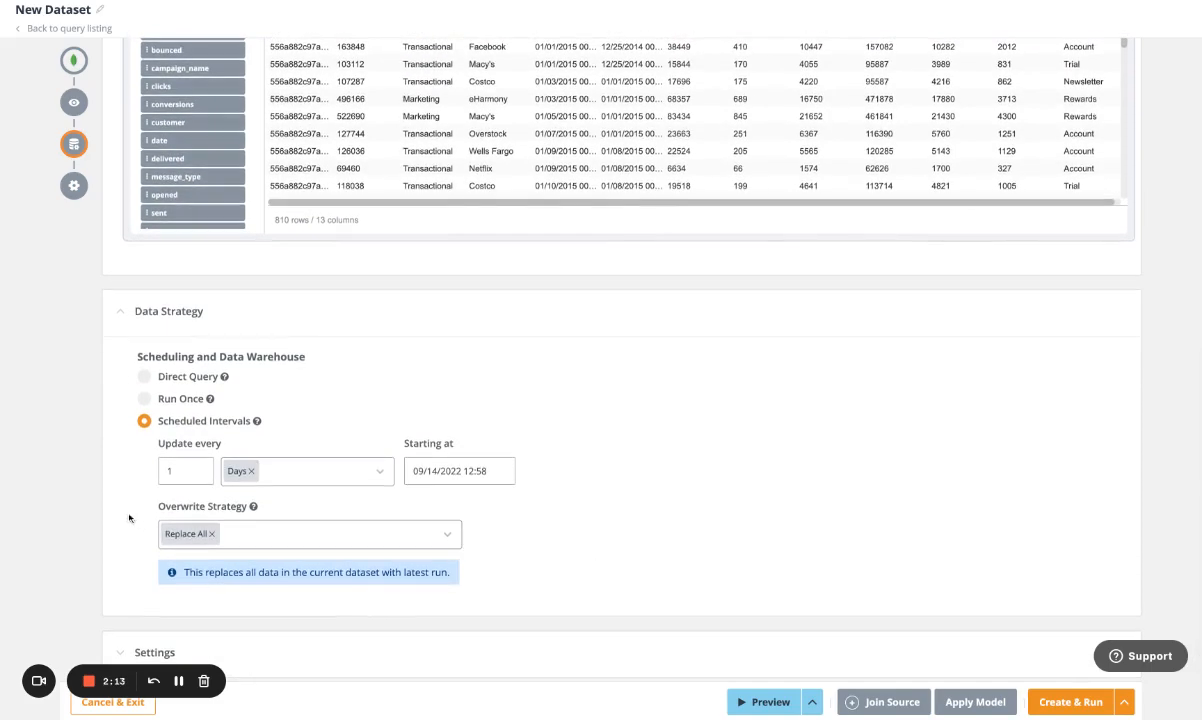
pyautogui.click(382, 471)
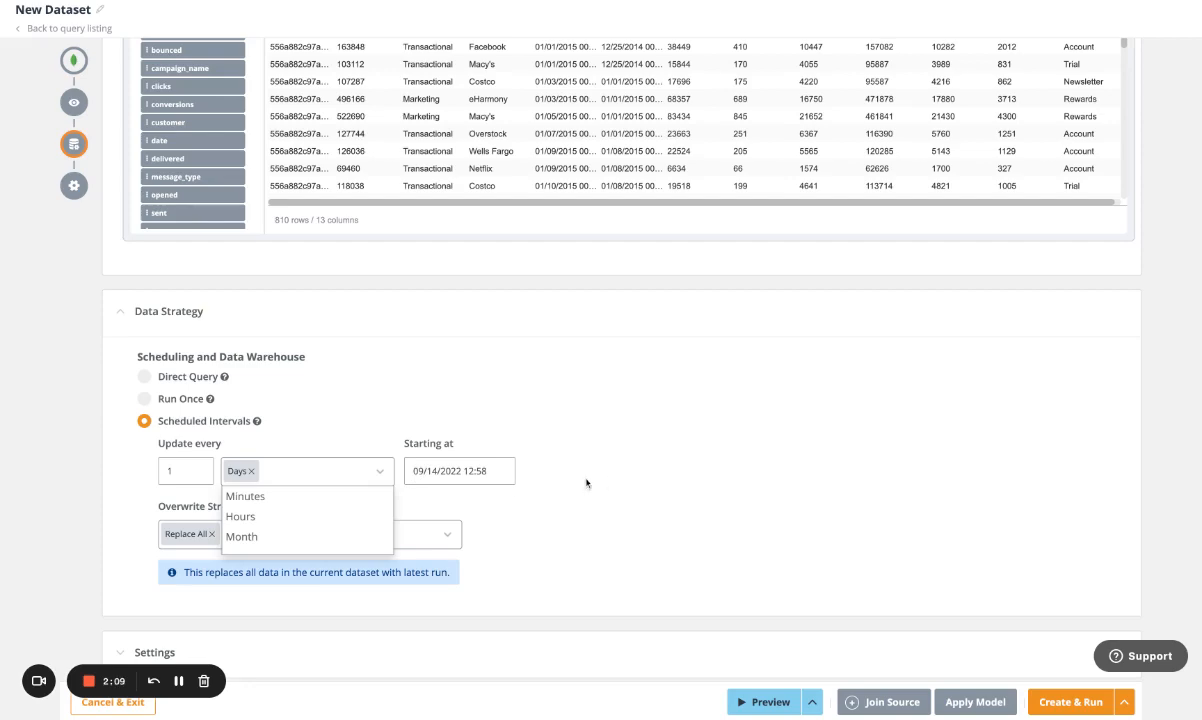
pyautogui.click(553, 479)
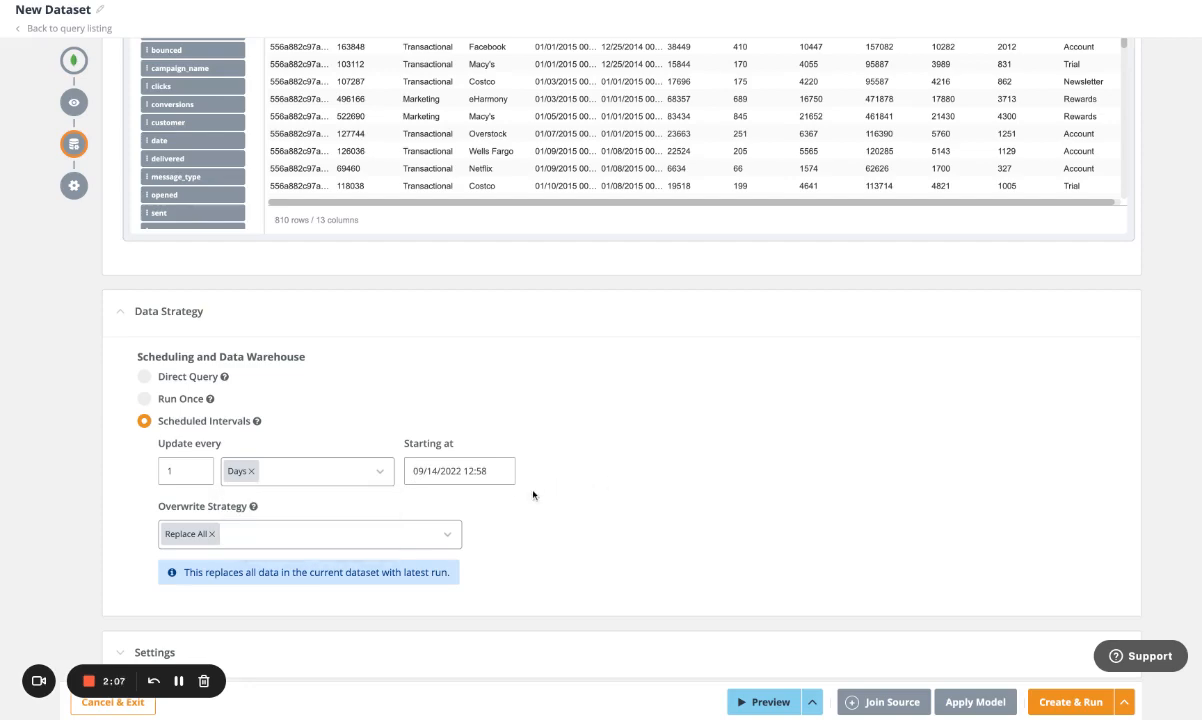
pyautogui.click(447, 535)
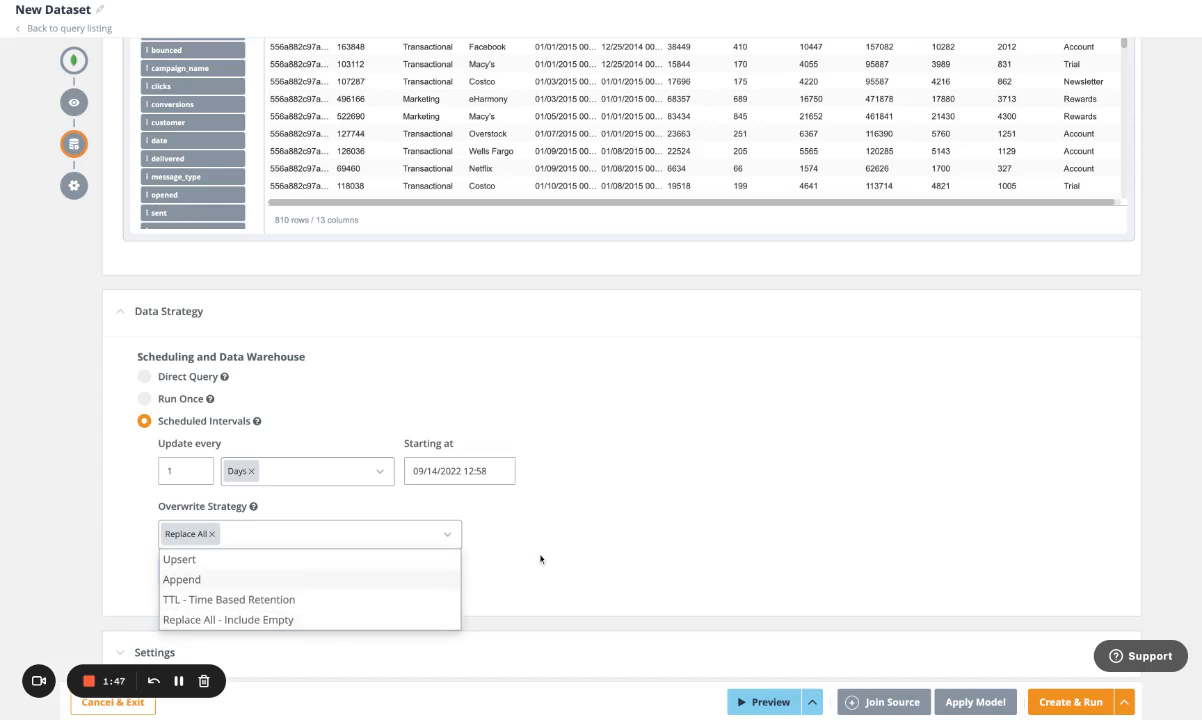
pyautogui.click(537, 624)
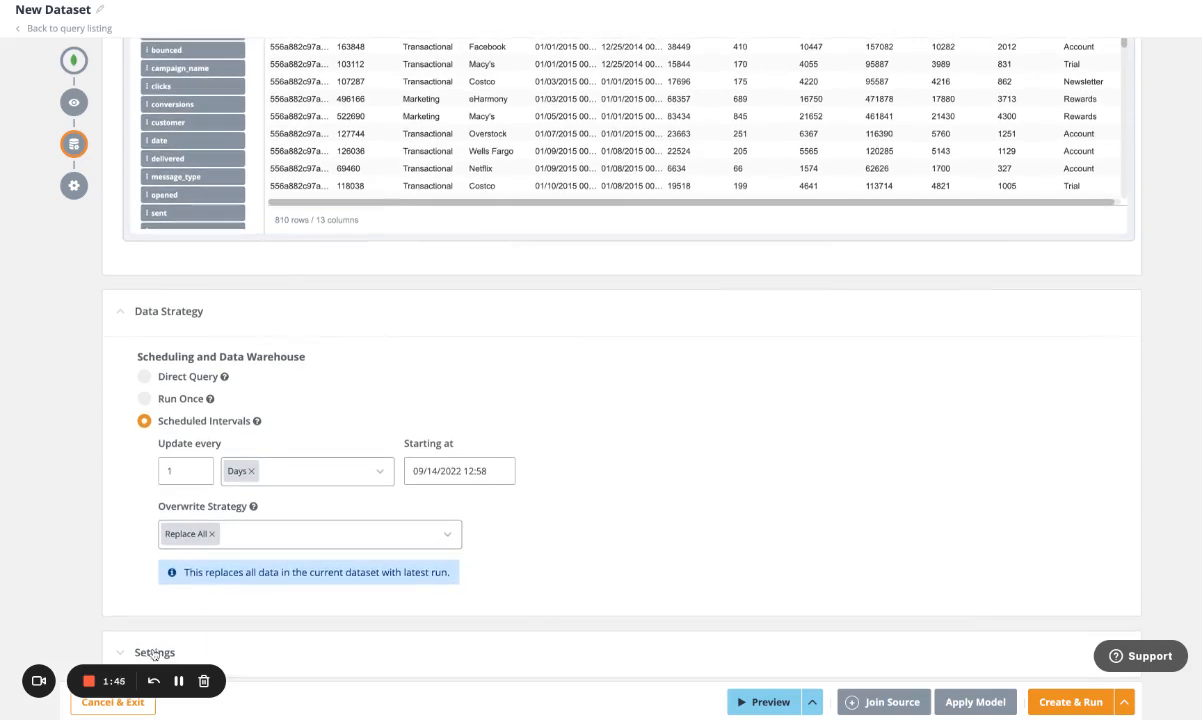
# Name the dataset "Mongo - Video Query" in its settings
pyautogui.click(153, 655)
pyautogui.click(314, 530)
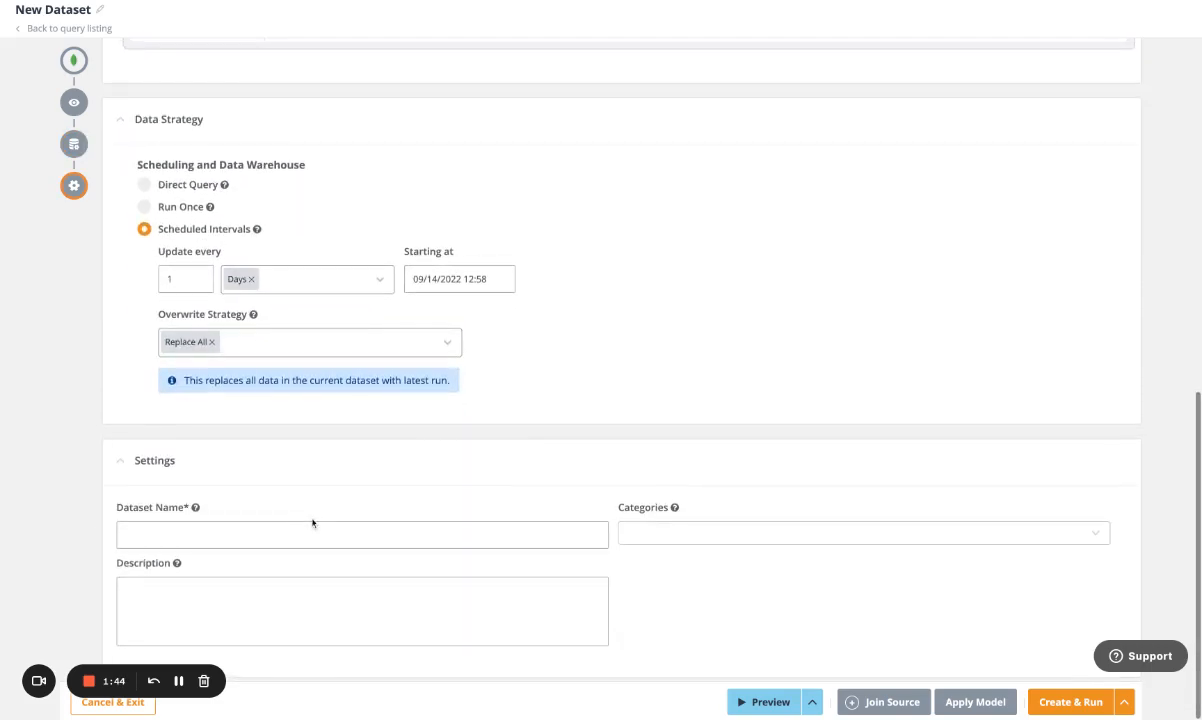
pyautogui.write('Mongo -0')
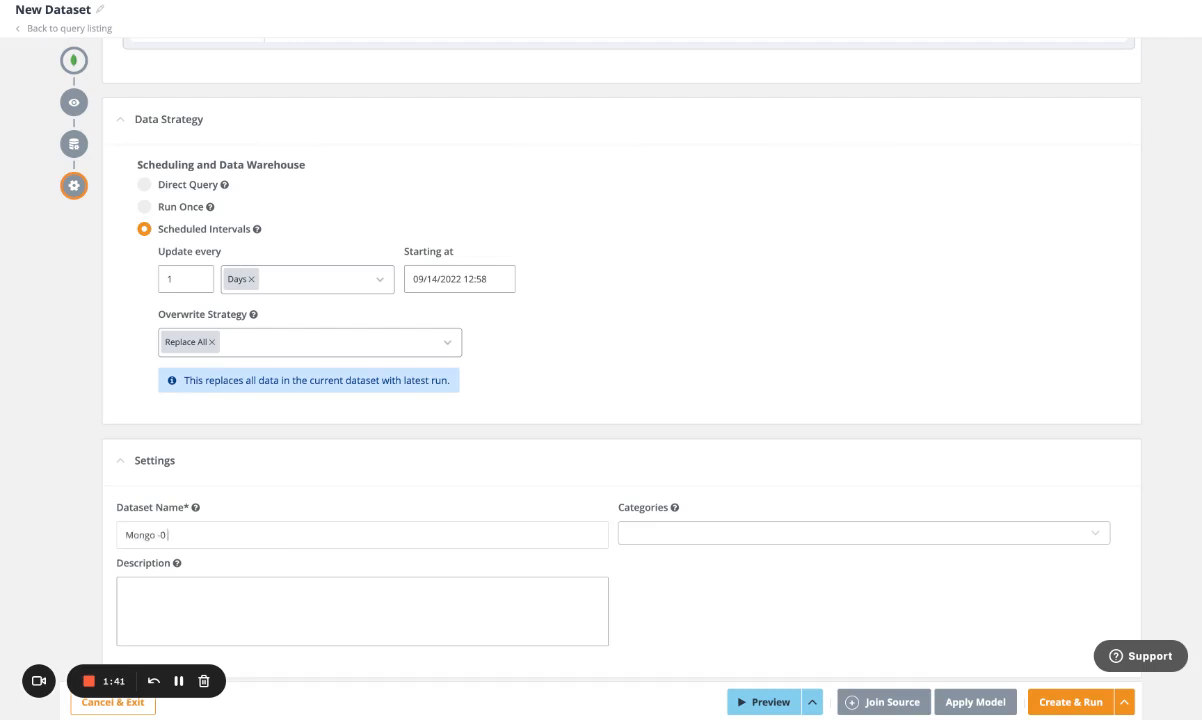
pyautogui.press('BackSpace')
pyautogui.write('Video Query')
# Create and run the dataset without assigning a category
pyautogui.click(705, 534)
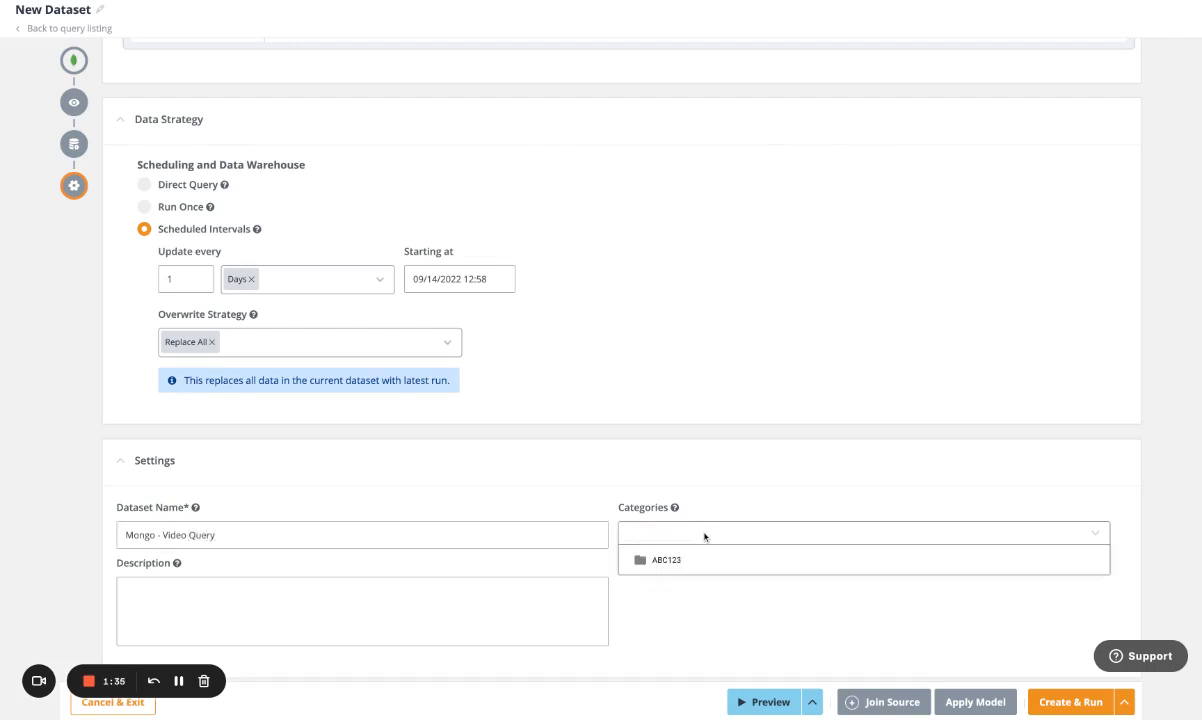
pyautogui.click(677, 633)
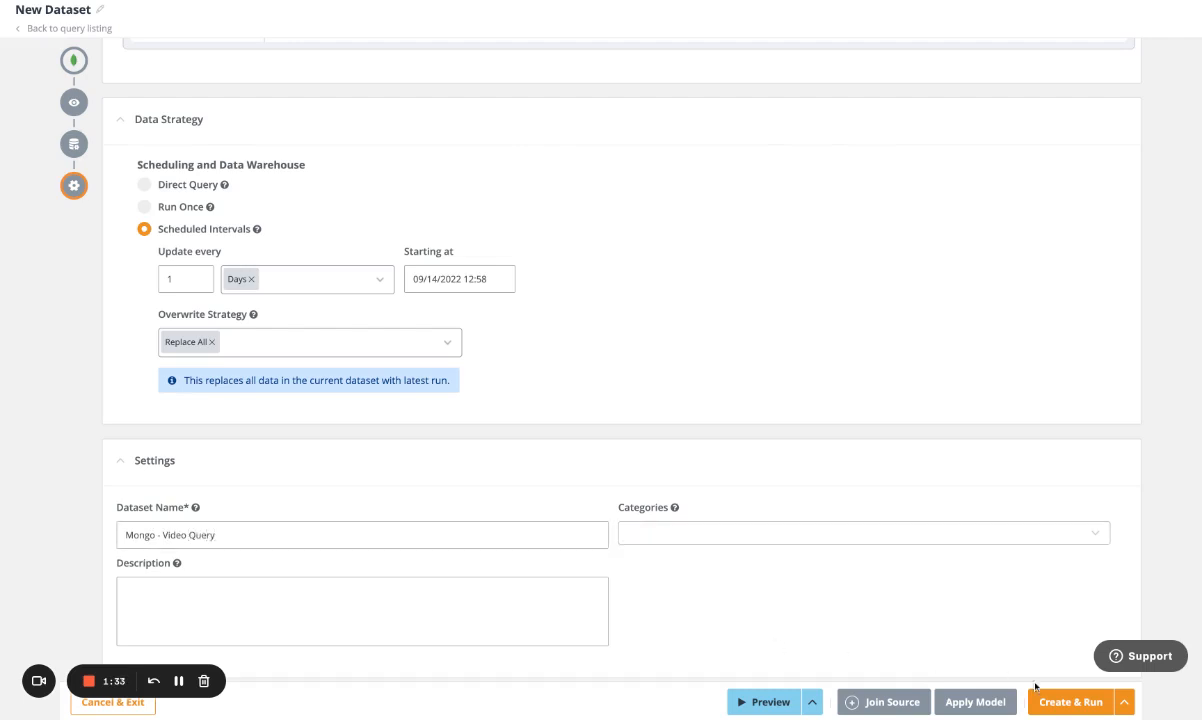
pyautogui.click(1068, 702)
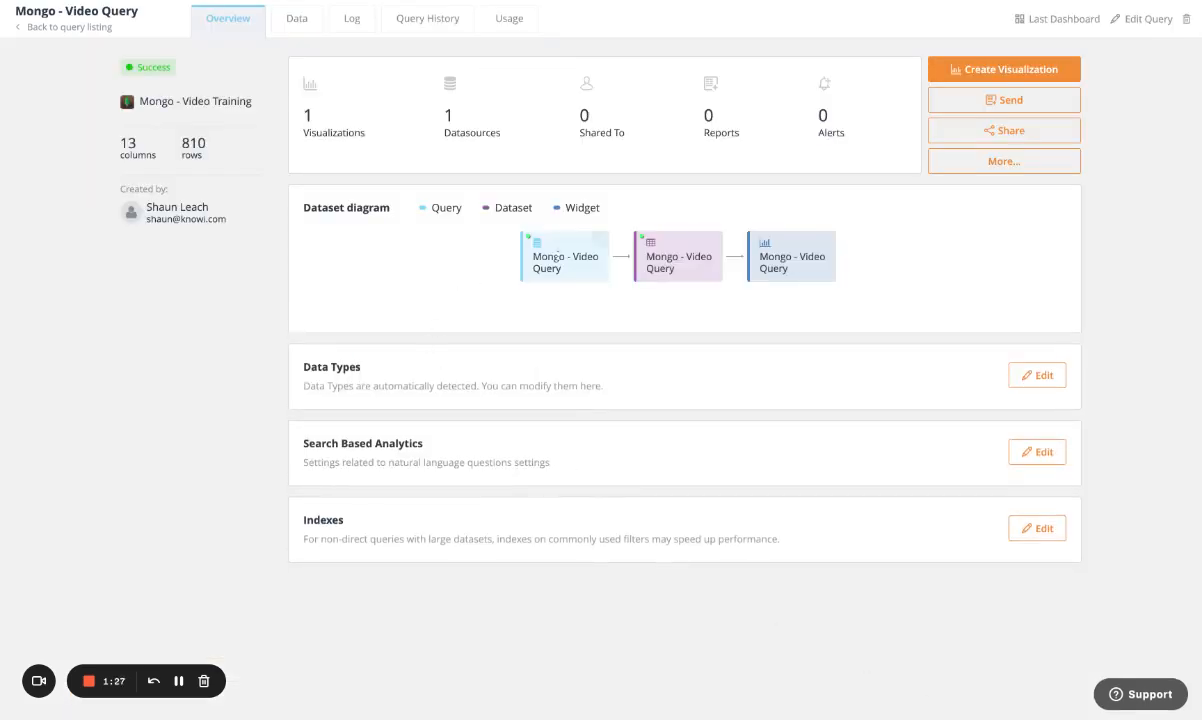
# Inspect the dataset in the dataset diagram, reviewing its field data types, NLP settings and the fields available for synonyms
pyautogui.moveTo(569, 266)
pyautogui.moveTo(668, 258)
pyautogui.moveTo(800, 266)
pyautogui.click(714, 244)
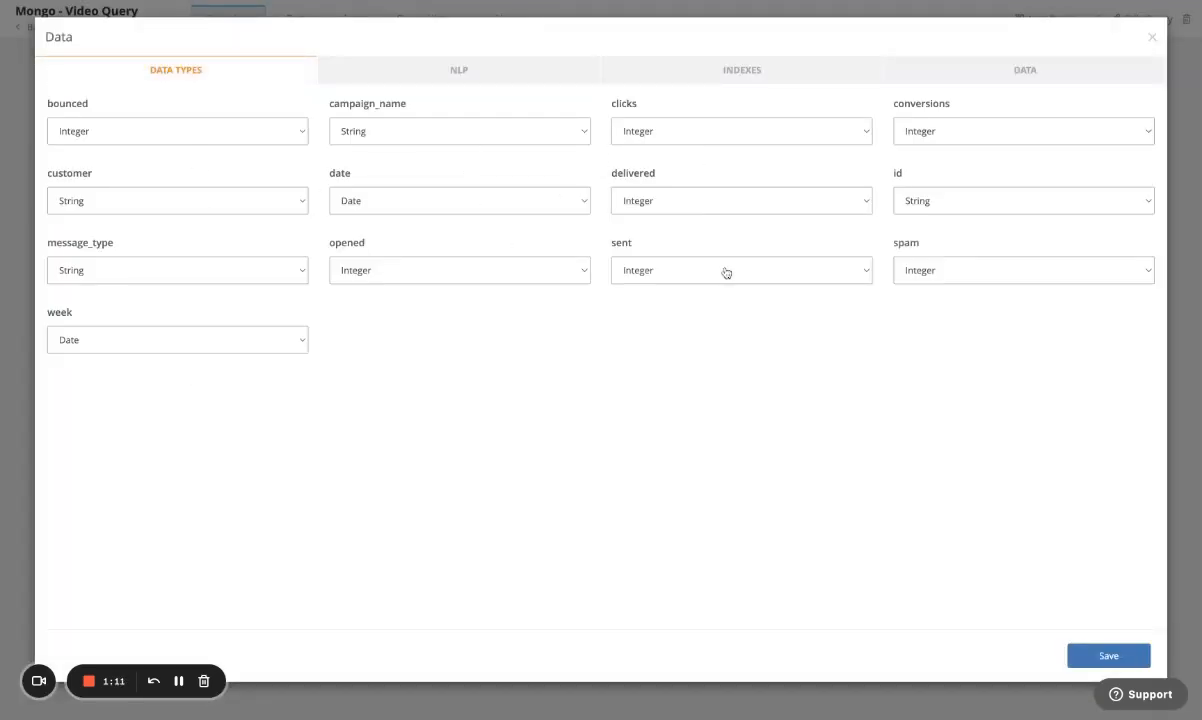
pyautogui.click(452, 74)
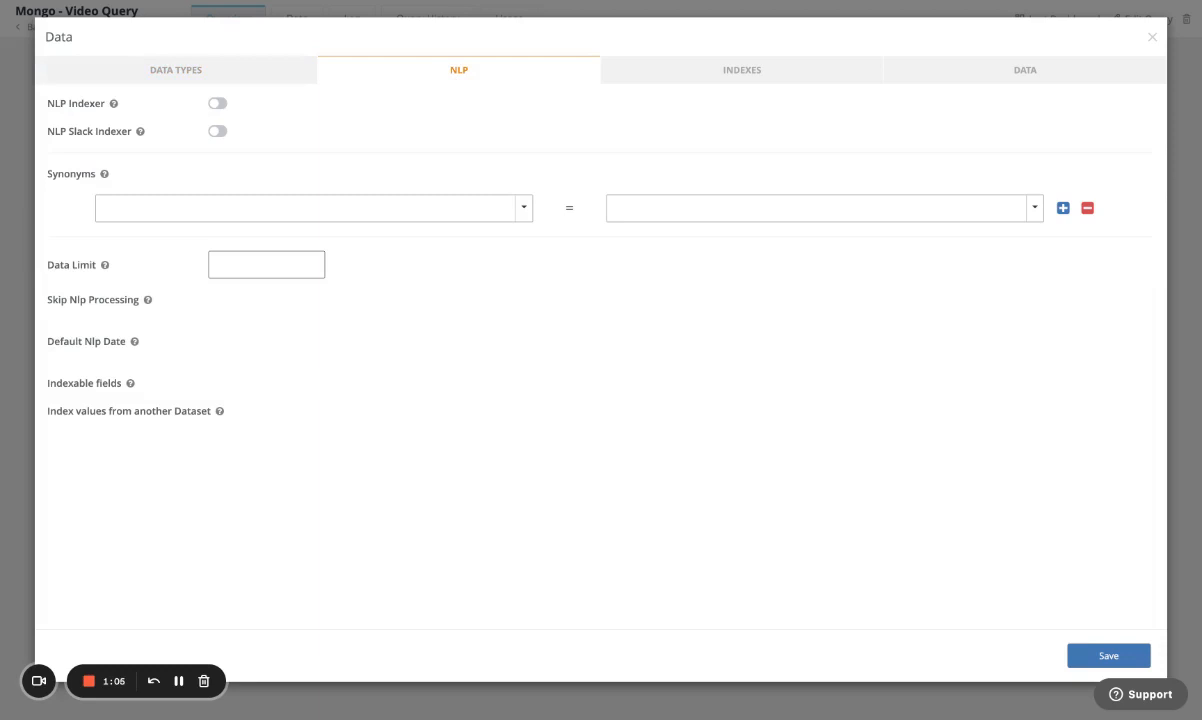
pyautogui.click(523, 208)
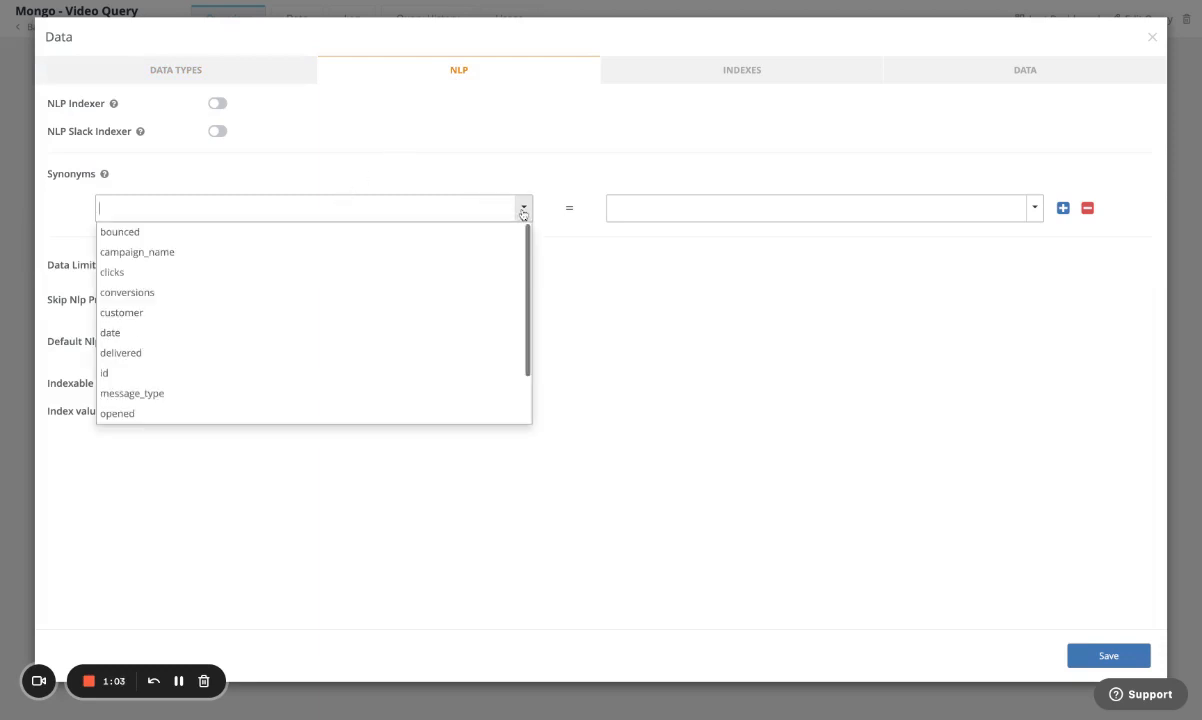
pyautogui.click(446, 172)
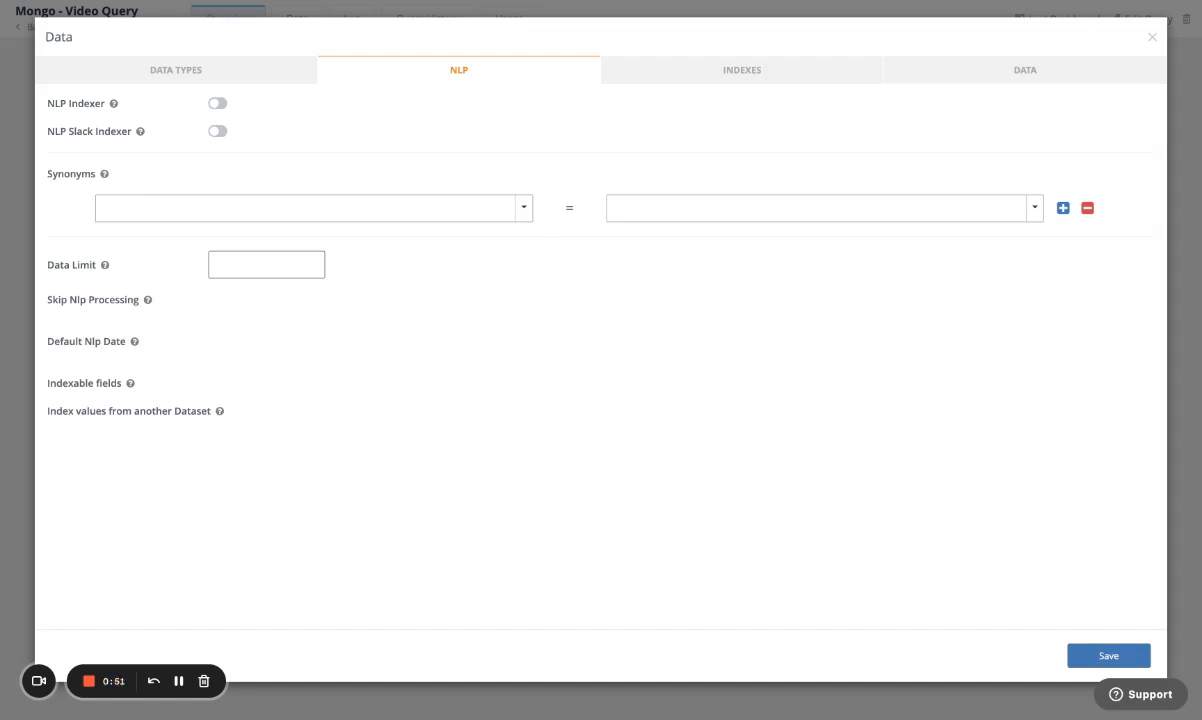
# Review the dataset's index settings and its data view, and close the dataset details
pyautogui.click(754, 74)
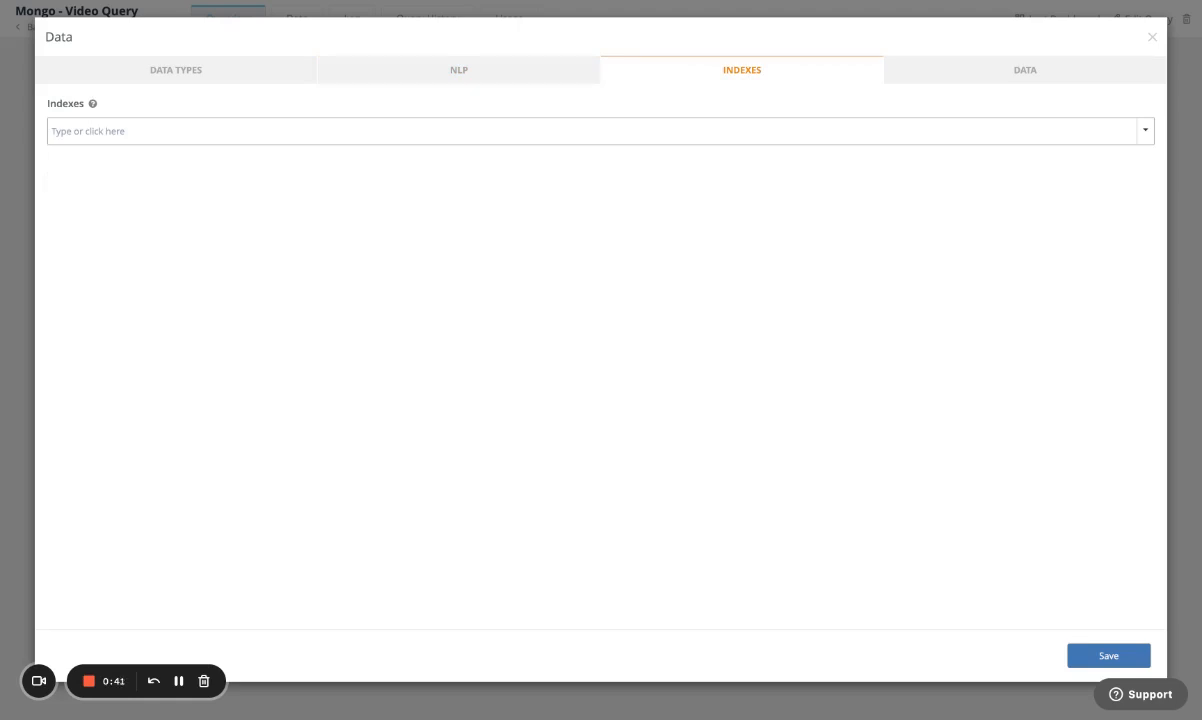
pyautogui.click(1025, 70)
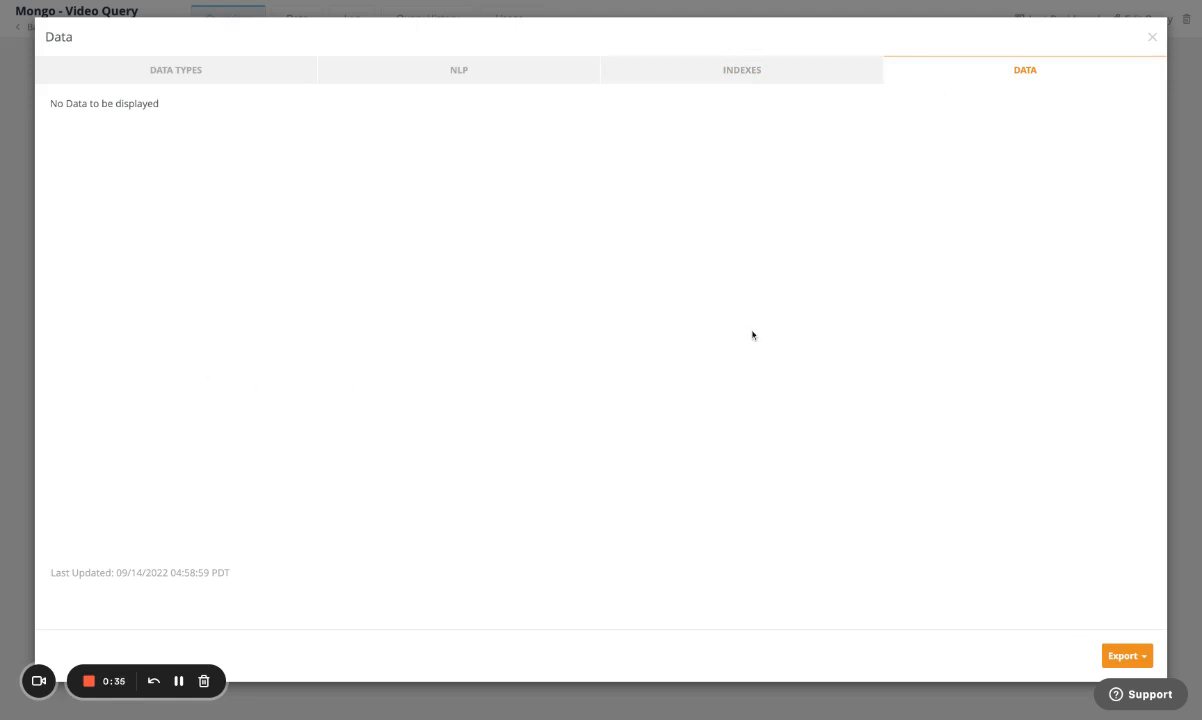
pyautogui.click(1152, 37)
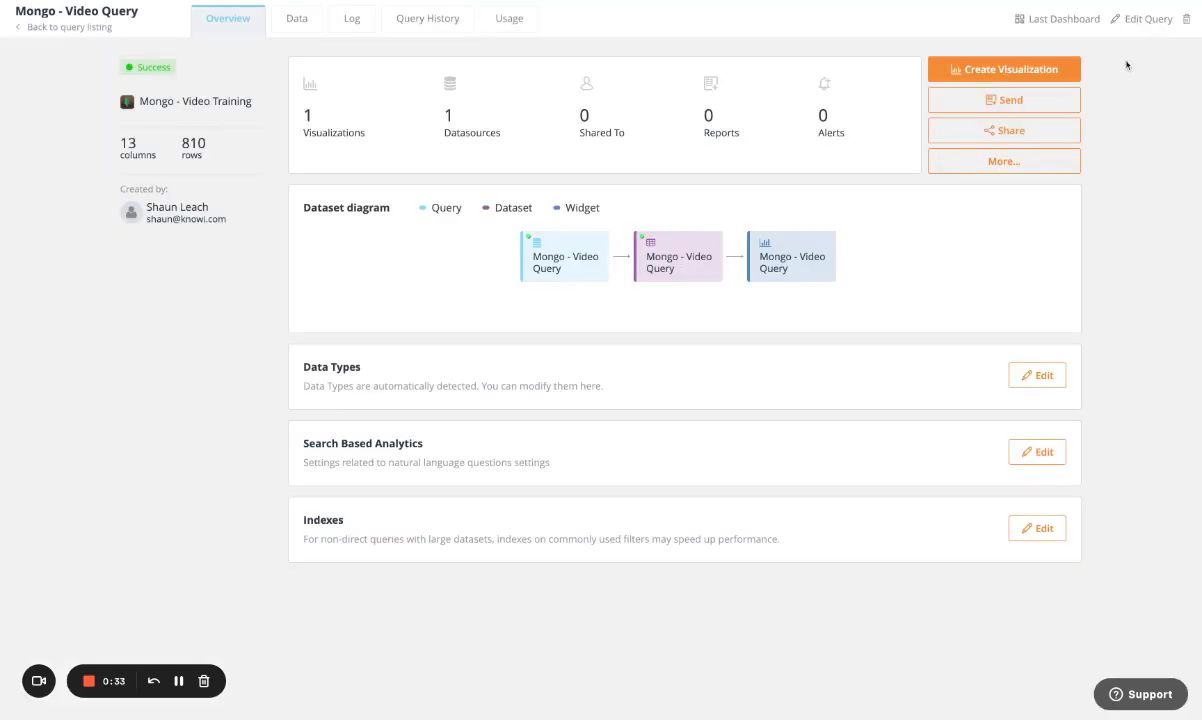